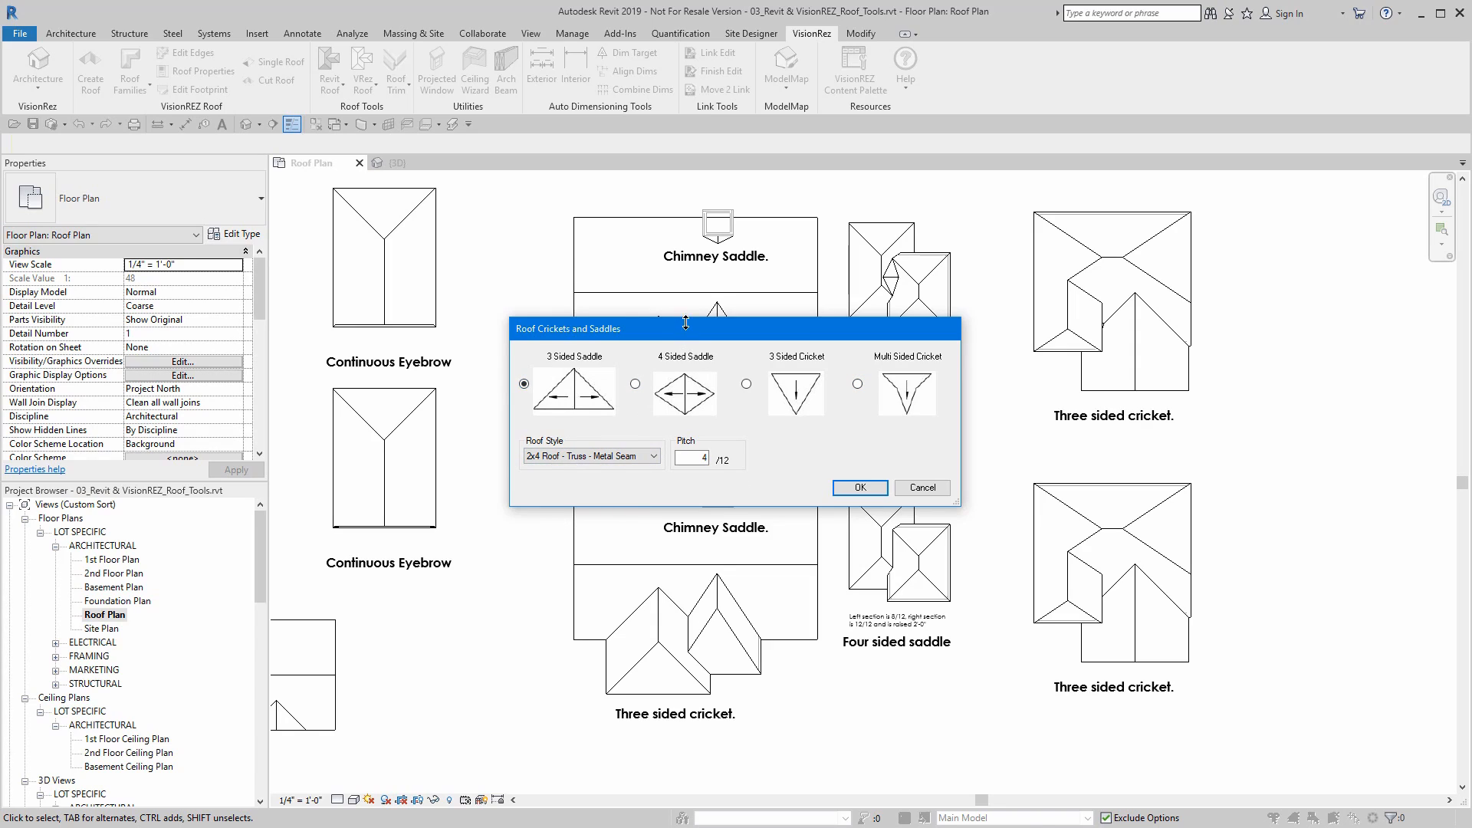
Step: Configure a 3 Sided Saddle with the 2x6 Roof - Shingle style and accept the 4/12 pitch
click(568, 457)
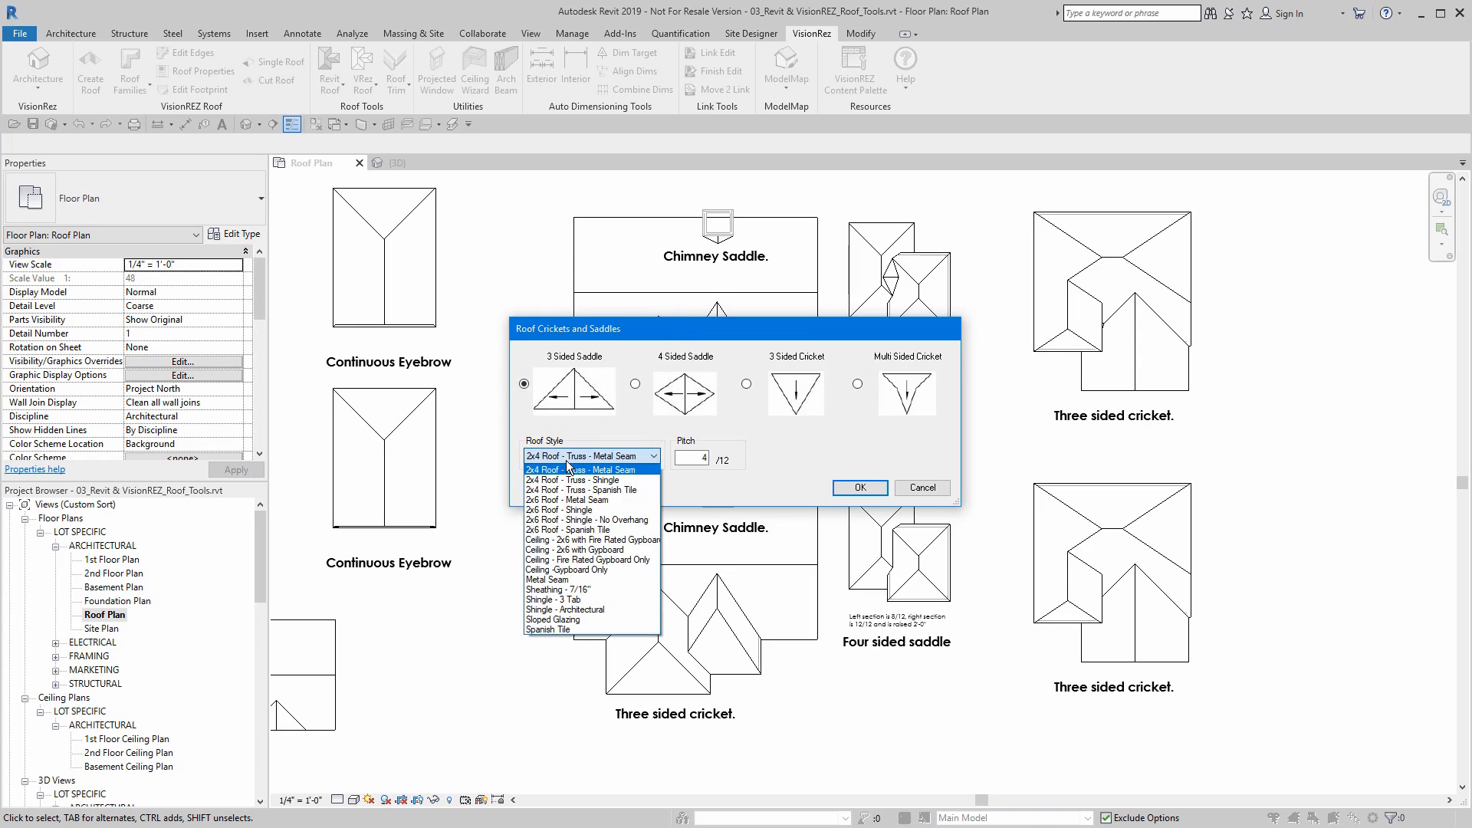
click(576, 514)
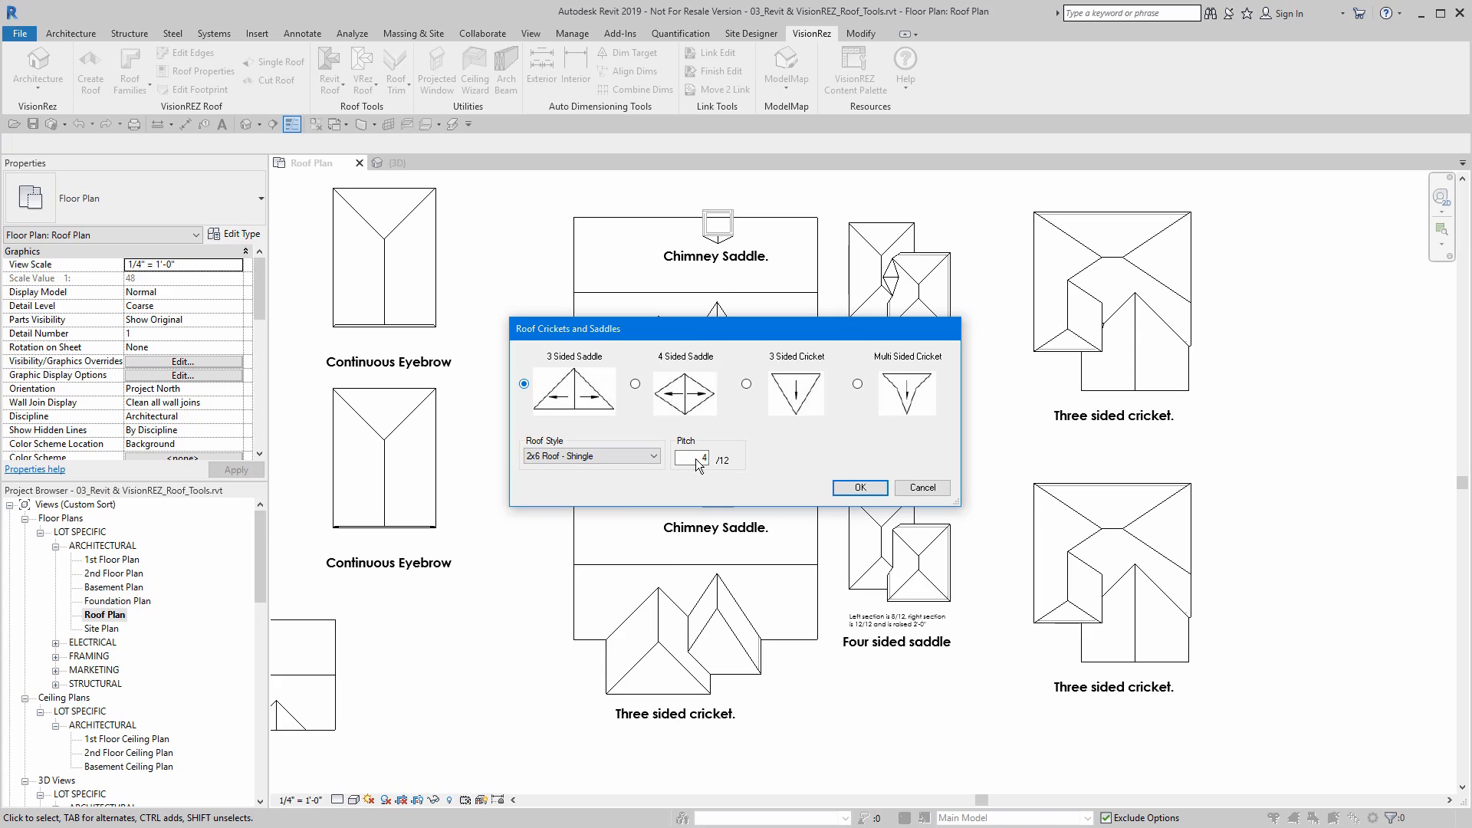
click(861, 488)
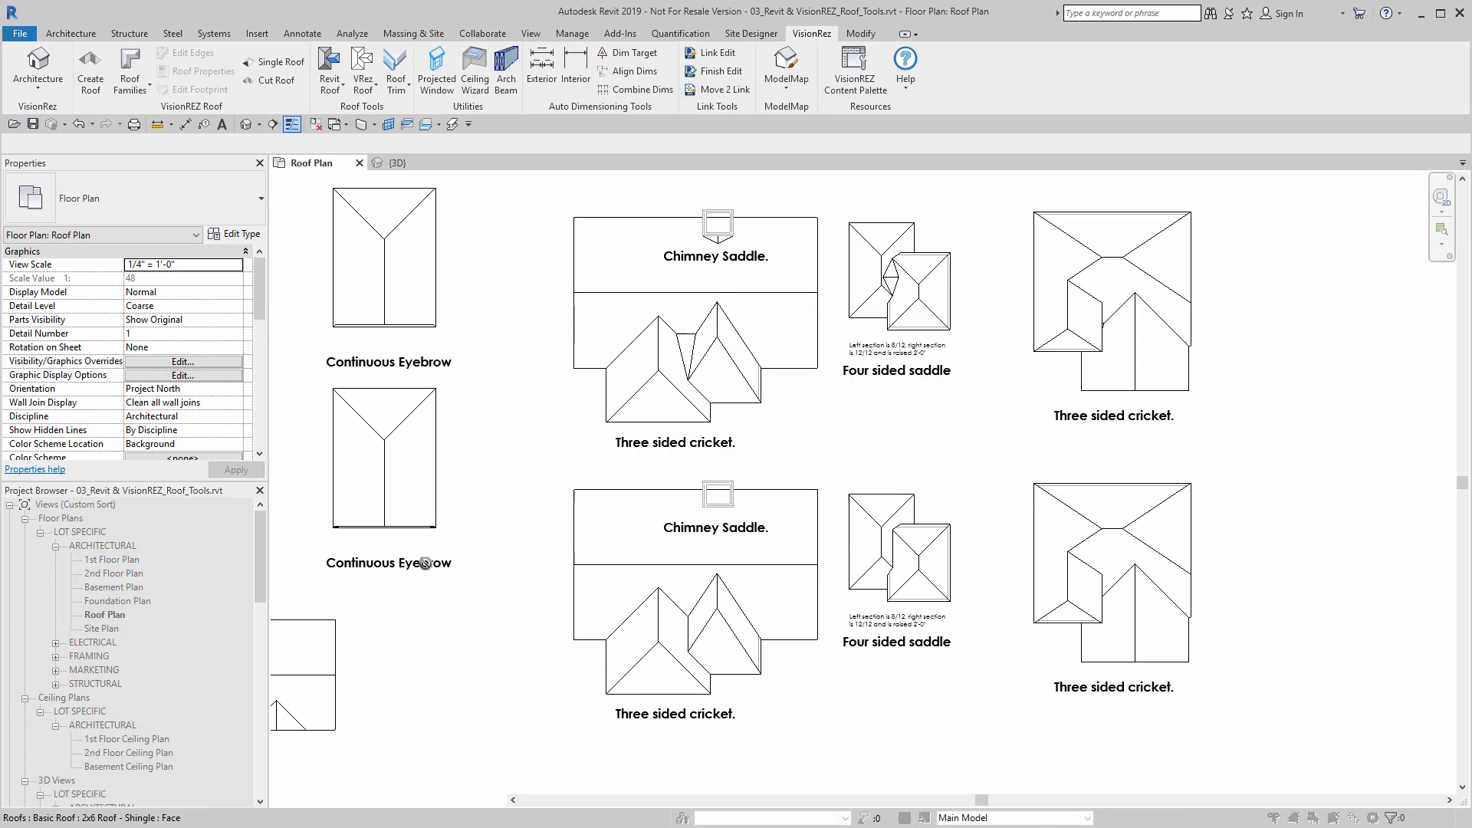
Step: Place the saddle on the lower model's upper roof face, spanning the two outer corners along the chimney's lower edge
middle_drag(706, 774, 609, 392)
scroll(667, 387, up, 3)
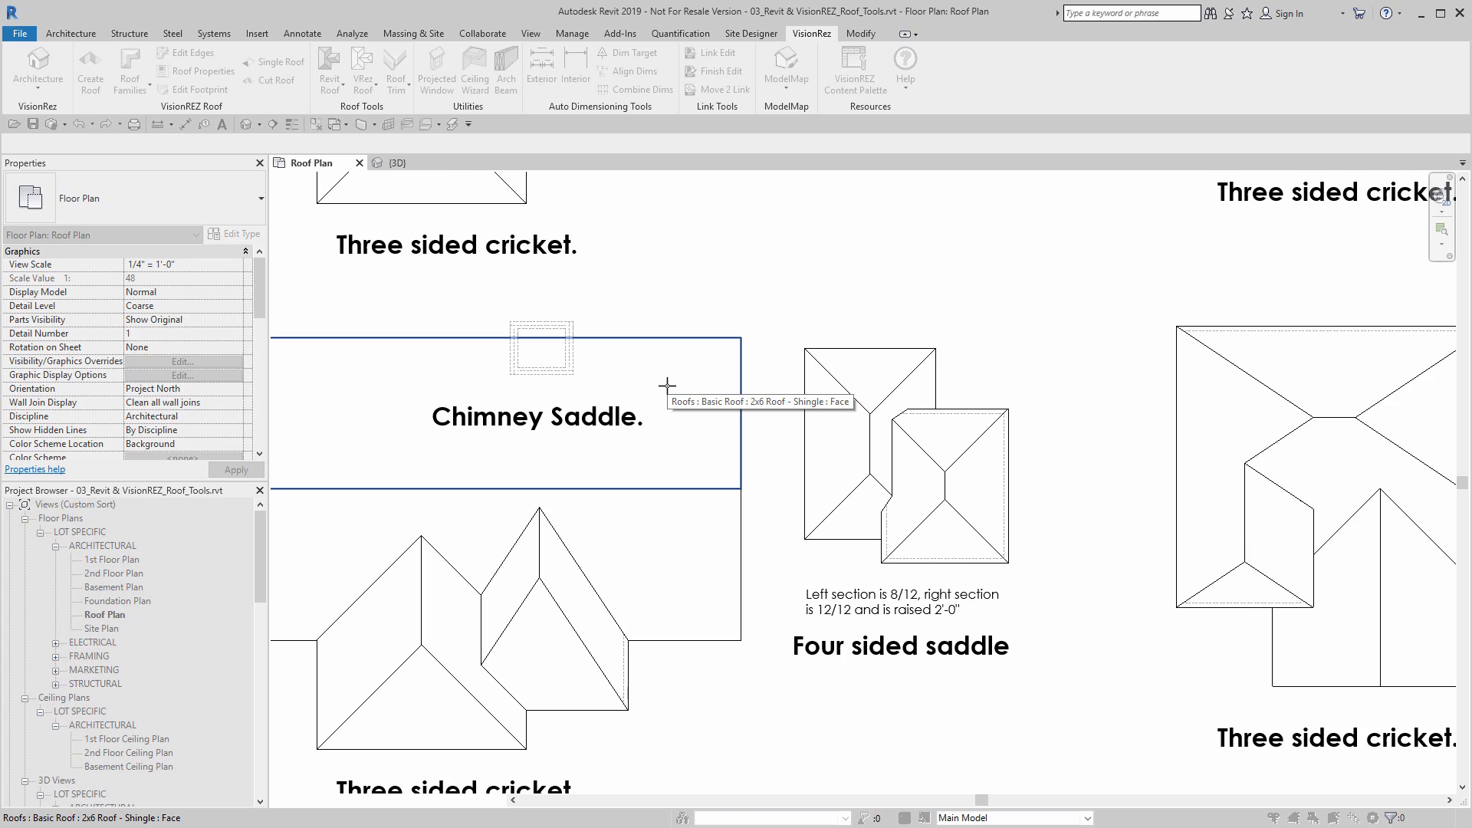
click(667, 384)
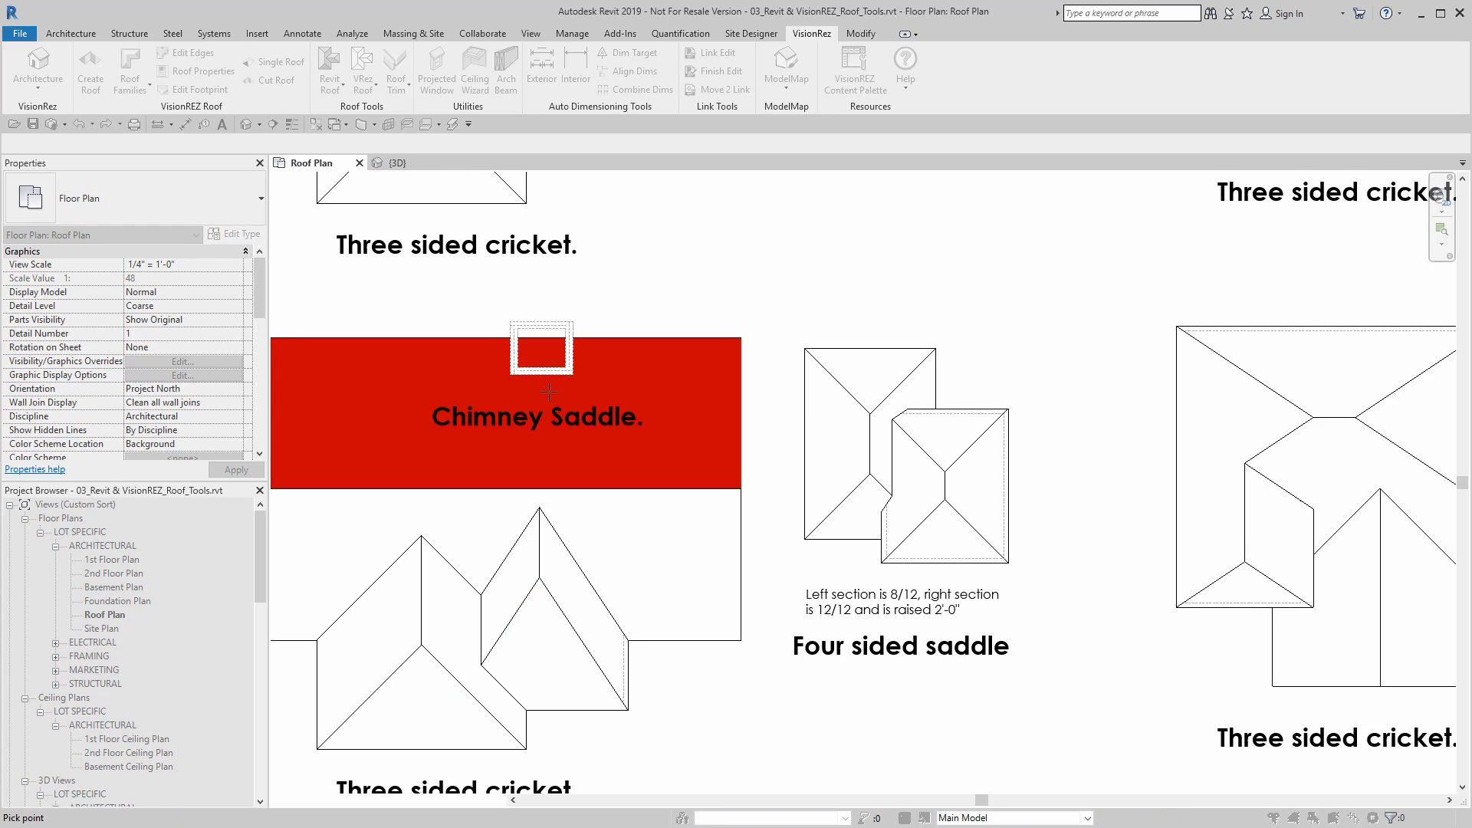
scroll(658, 330, up, 8)
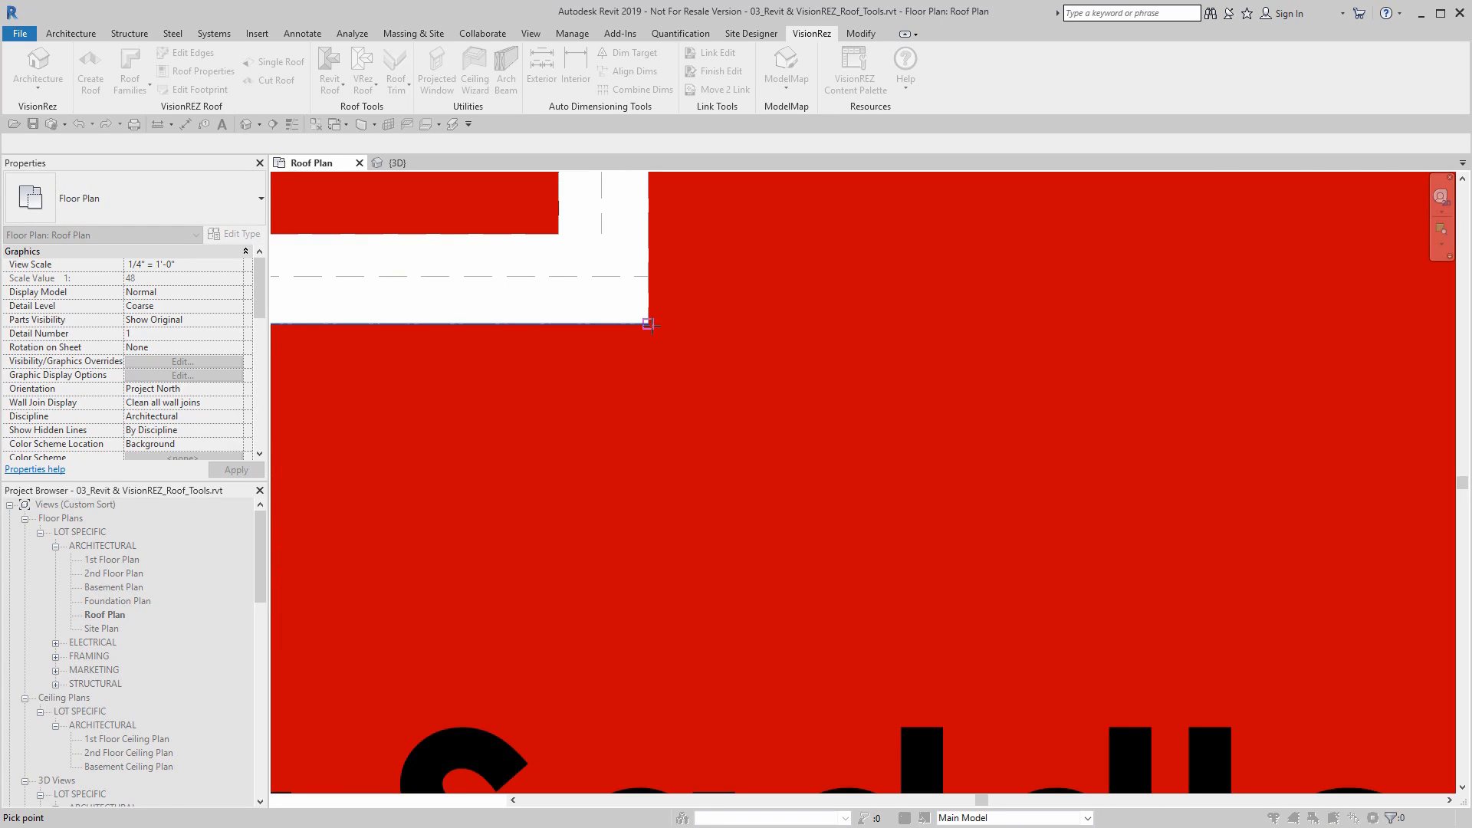
scroll(697, 398, down, 8)
scroll(738, 398, up, 3)
scroll(713, 386, up, 5)
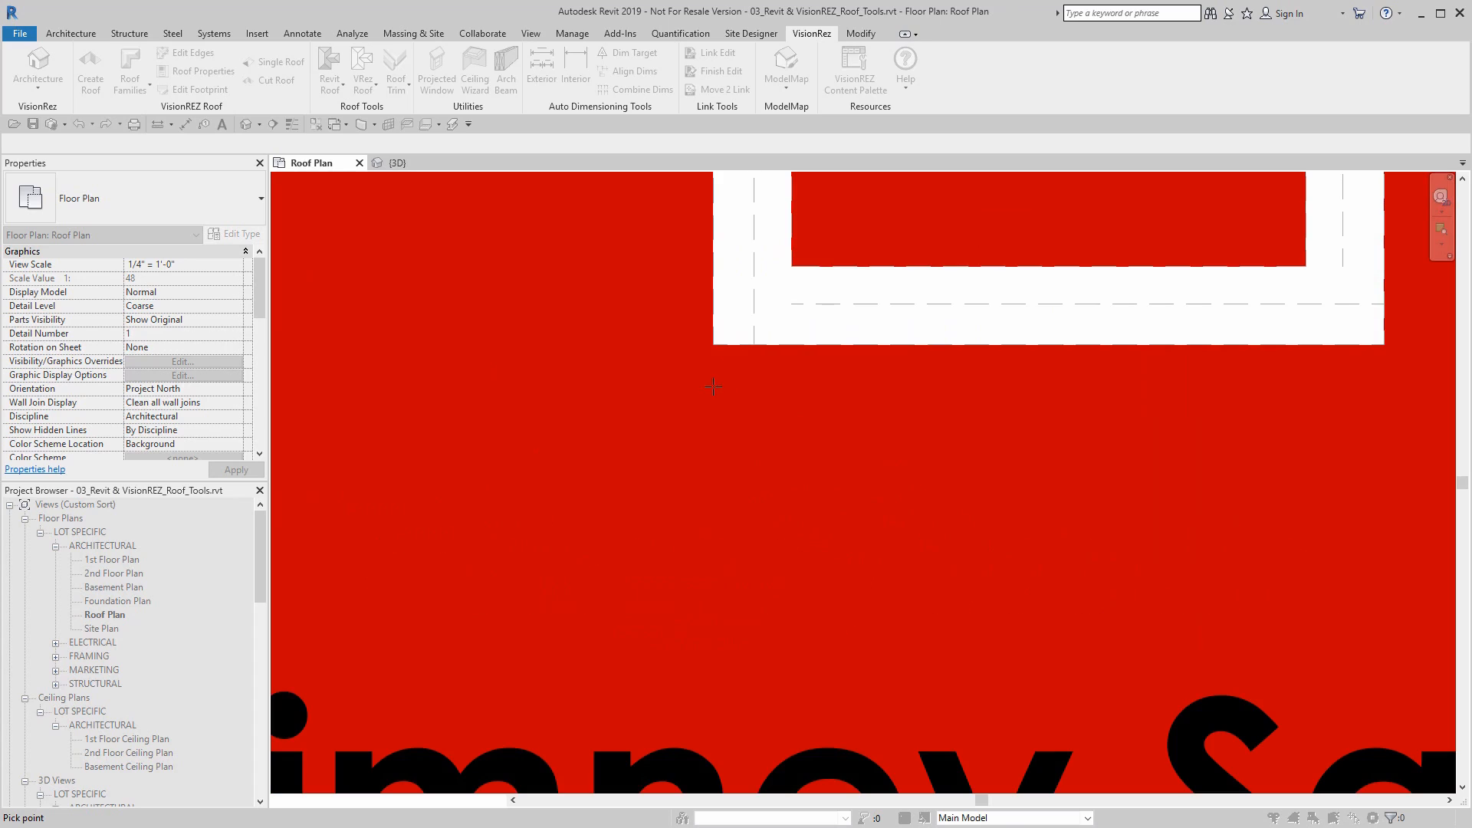
click(716, 348)
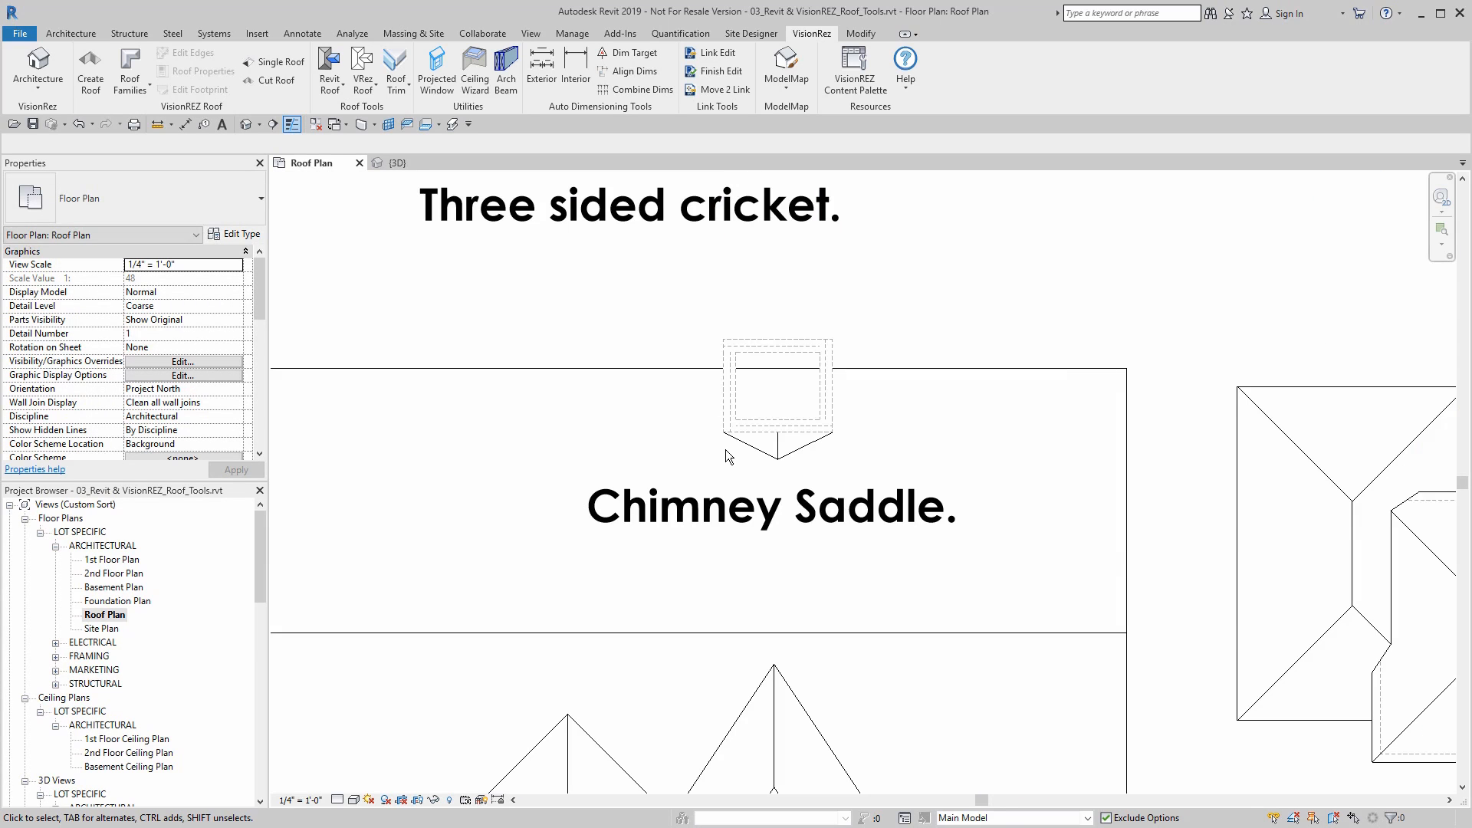
Step: Examine the new chimney saddle and the properties of its roof piece in plan and in the 3D view
scroll(725, 457, down, 2)
scroll(790, 468, up, 5)
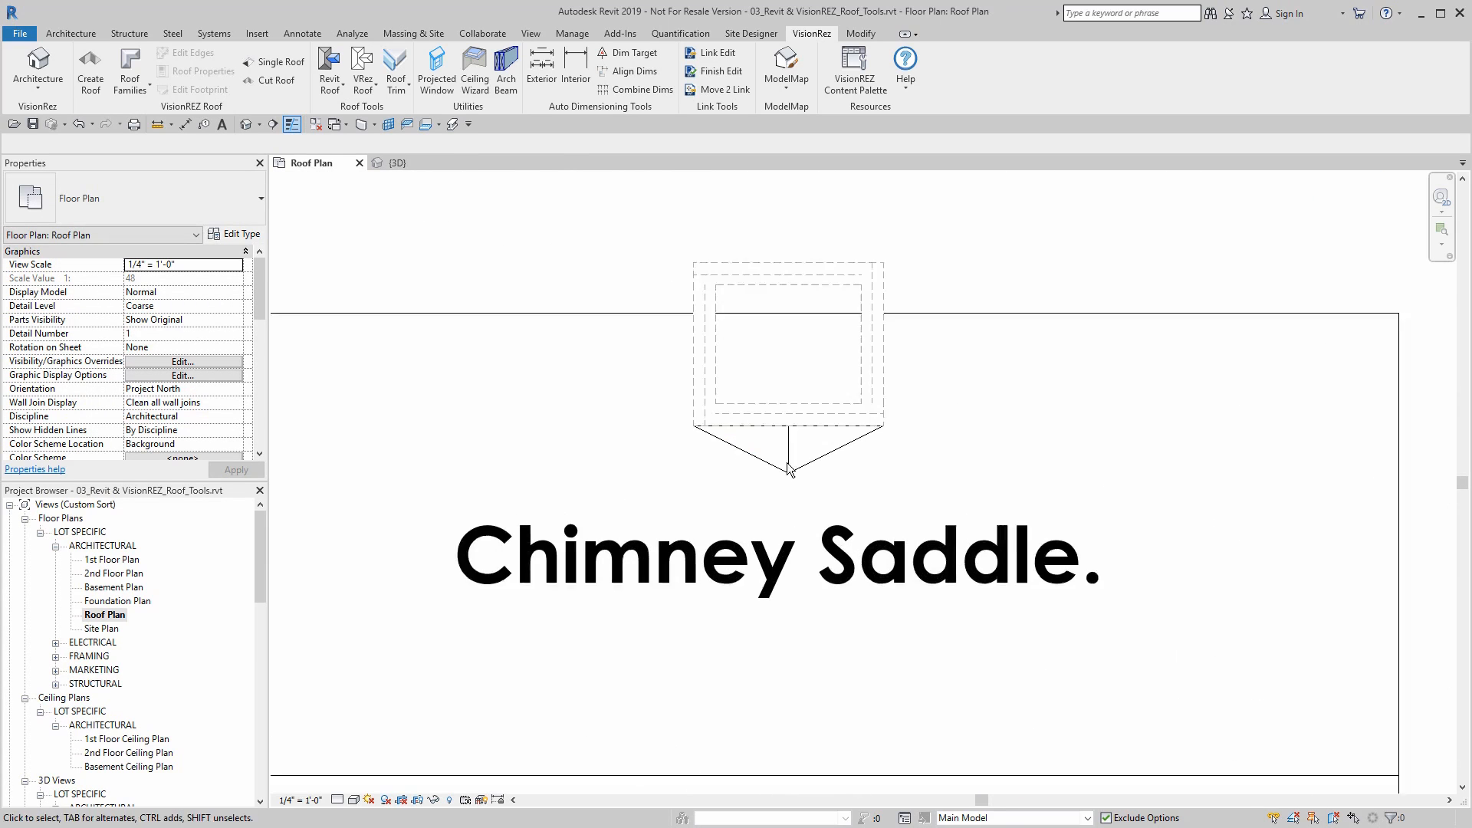
click(737, 449)
scroll(733, 448, up, 2)
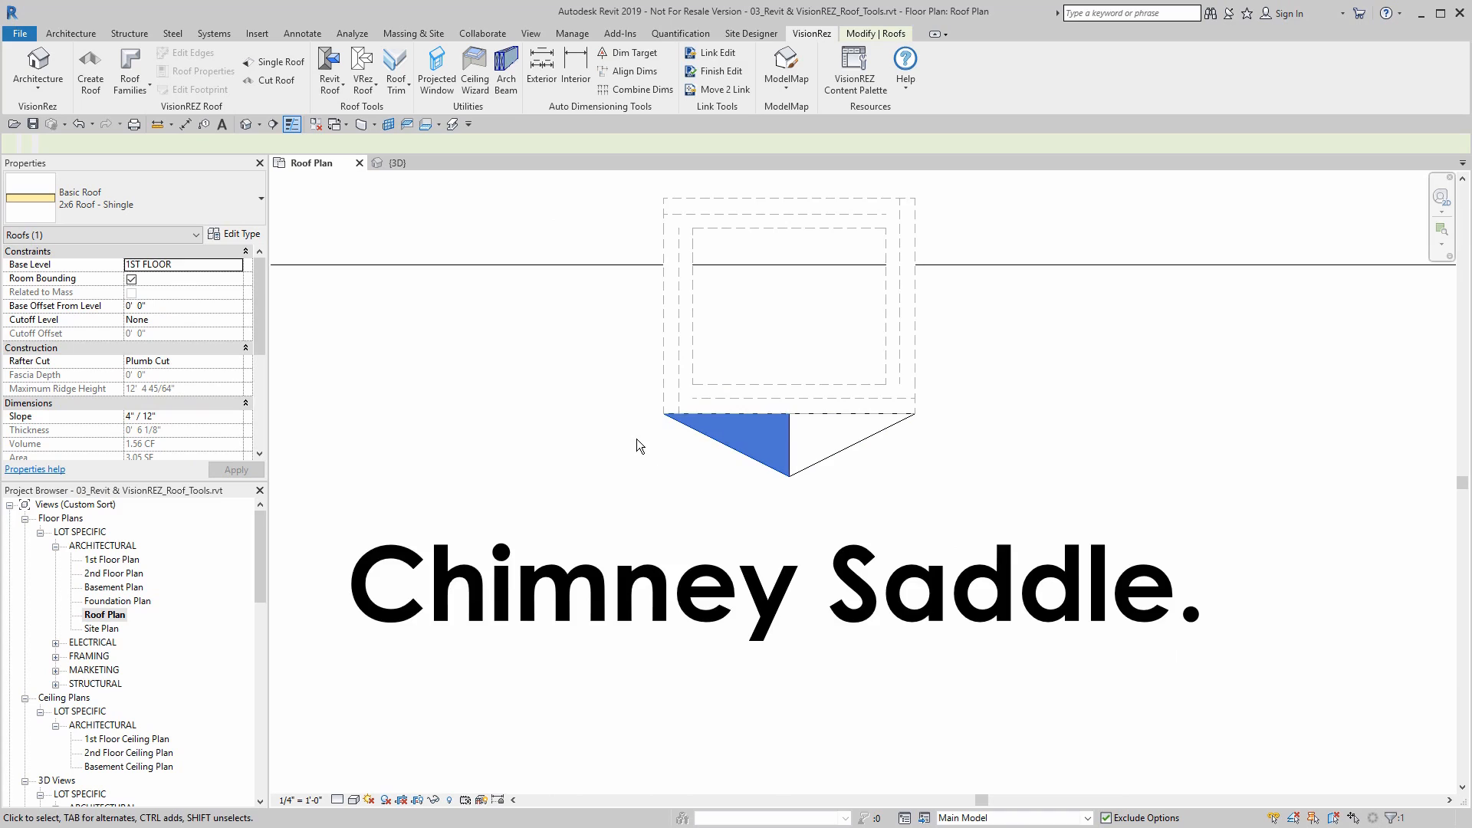
scroll(637, 439, down, 5)
click(245, 127)
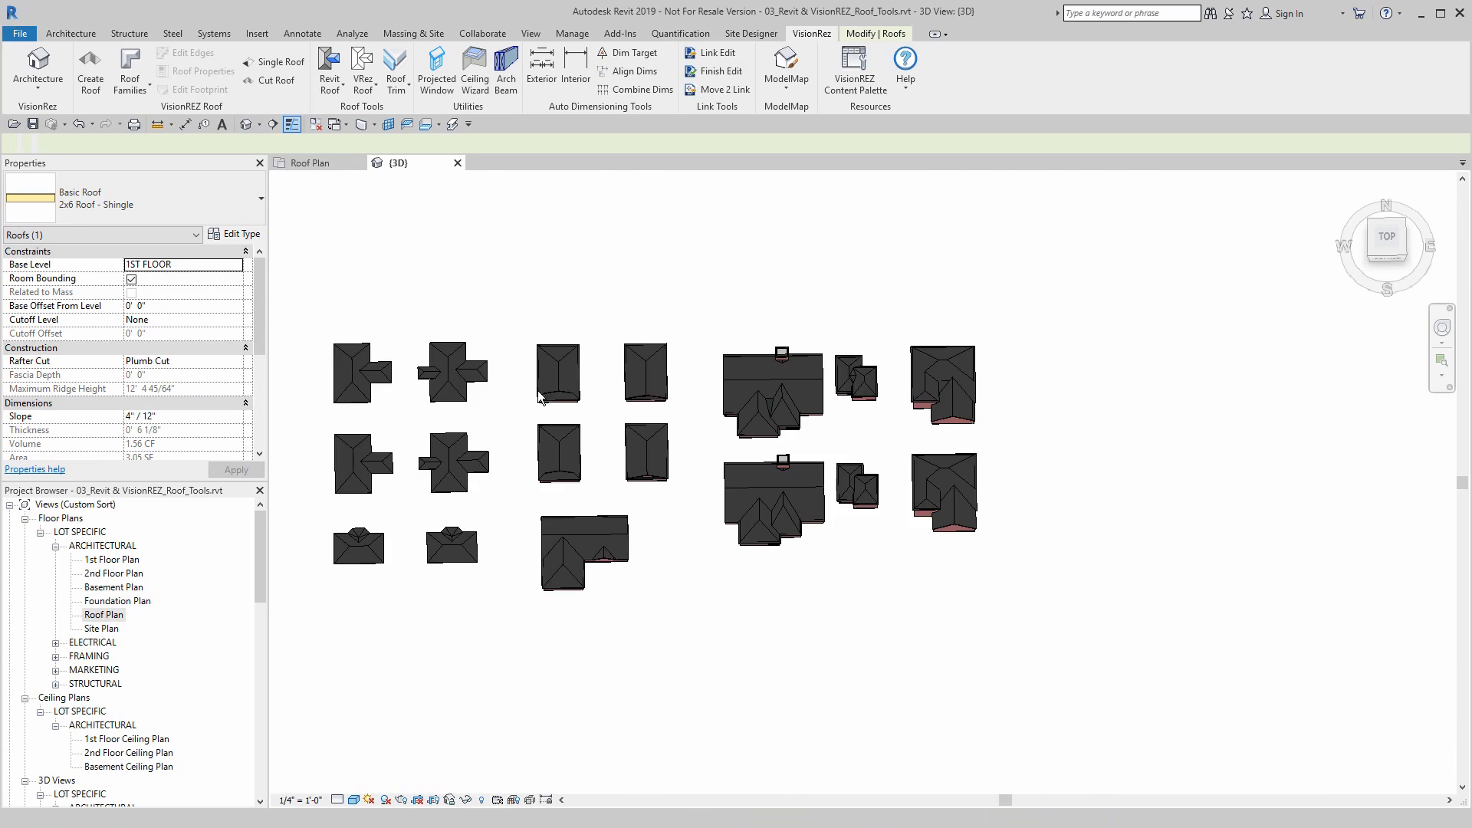
shift+middle_drag(567, 295, 591, 282)
scroll(758, 494, up, 5)
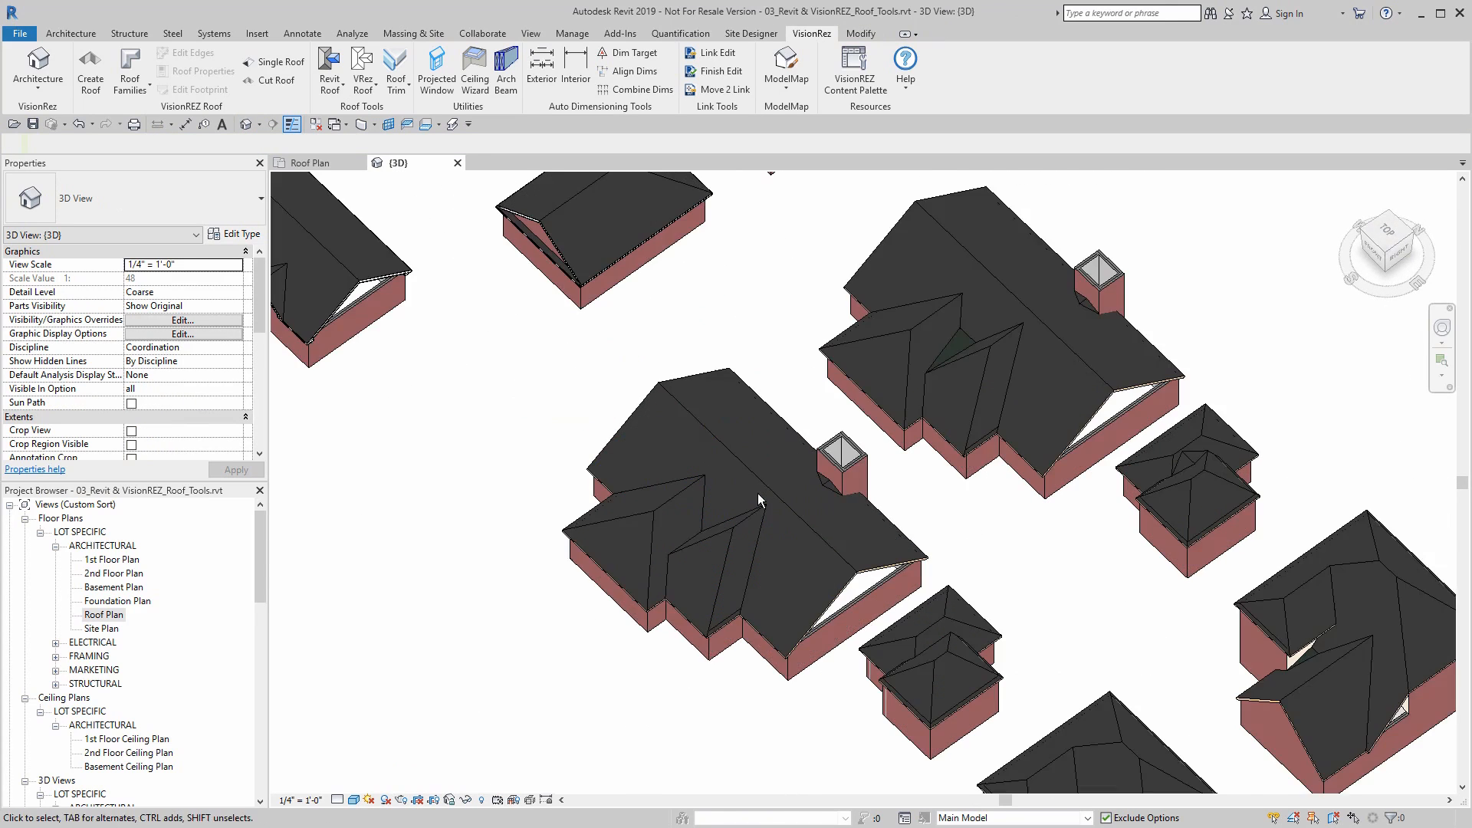
scroll(876, 375, up, 5)
click(935, 606)
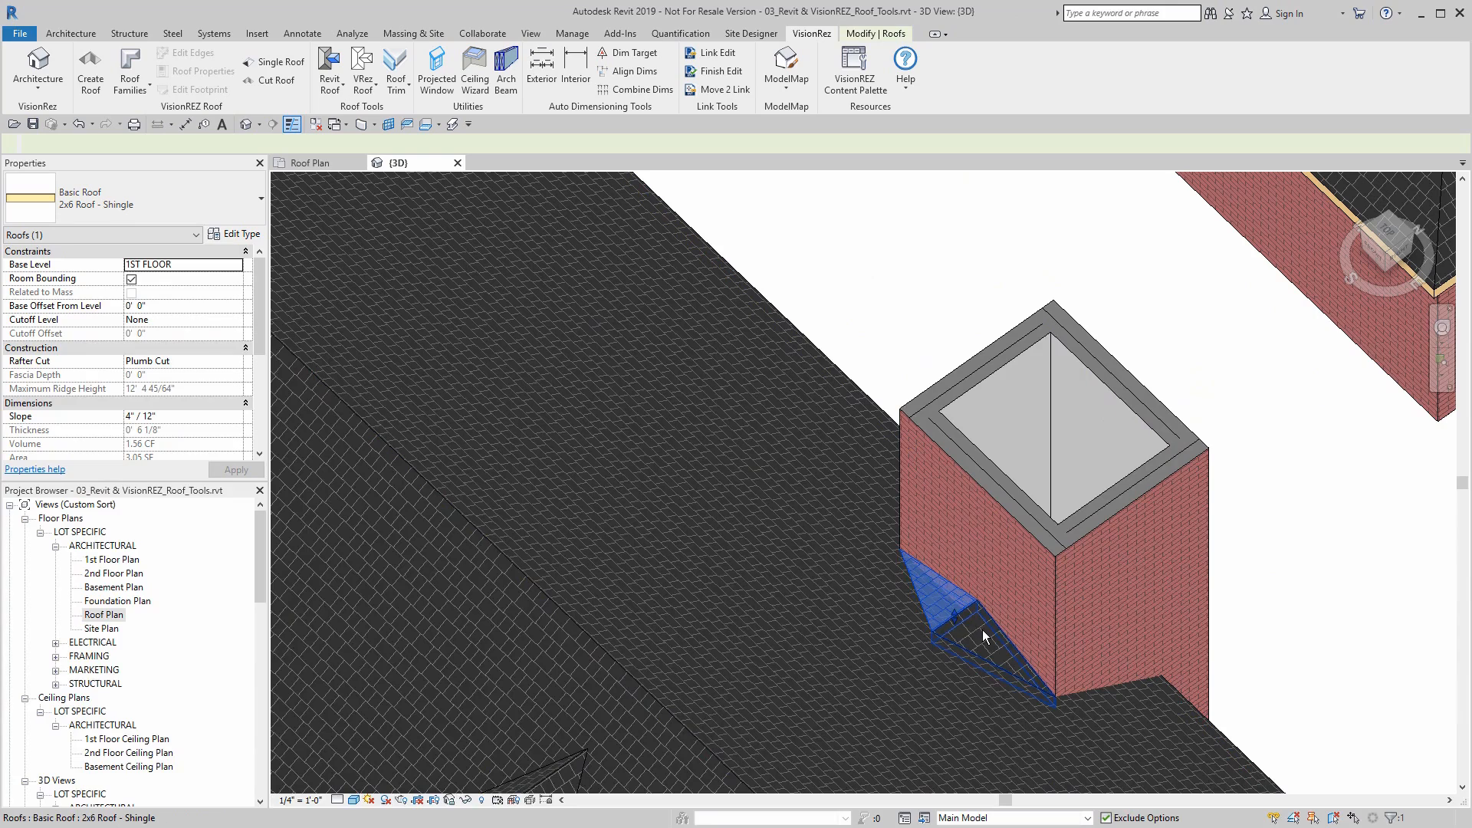
scroll(834, 497, down, 1)
scroll(834, 497, down, 5)
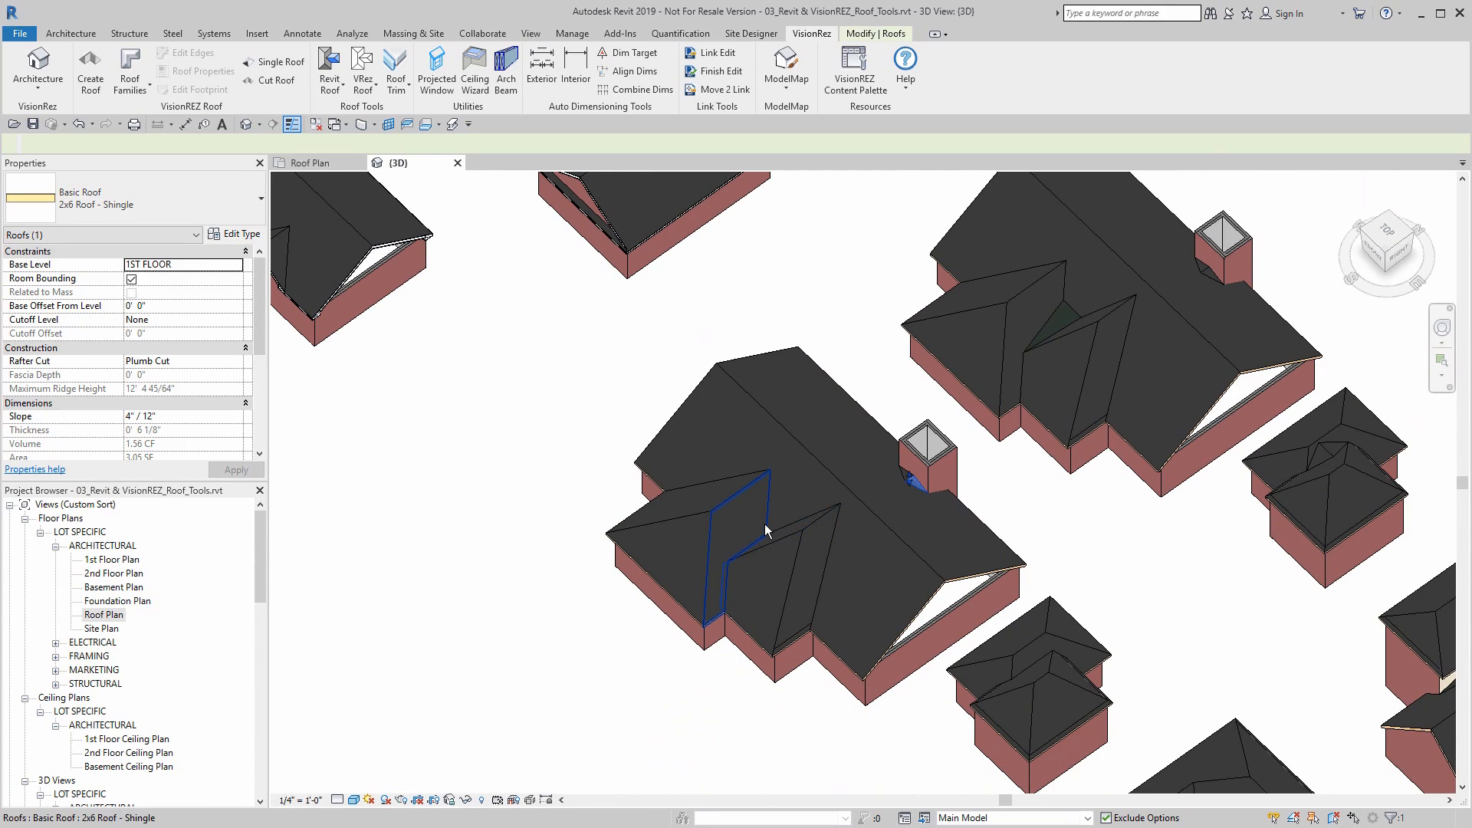
click(789, 296)
Step: In the Roof Plan, configure a 3 Sided Cricket with a 2/12 pitch and the 2x6 Roof - Shingle style
click(311, 163)
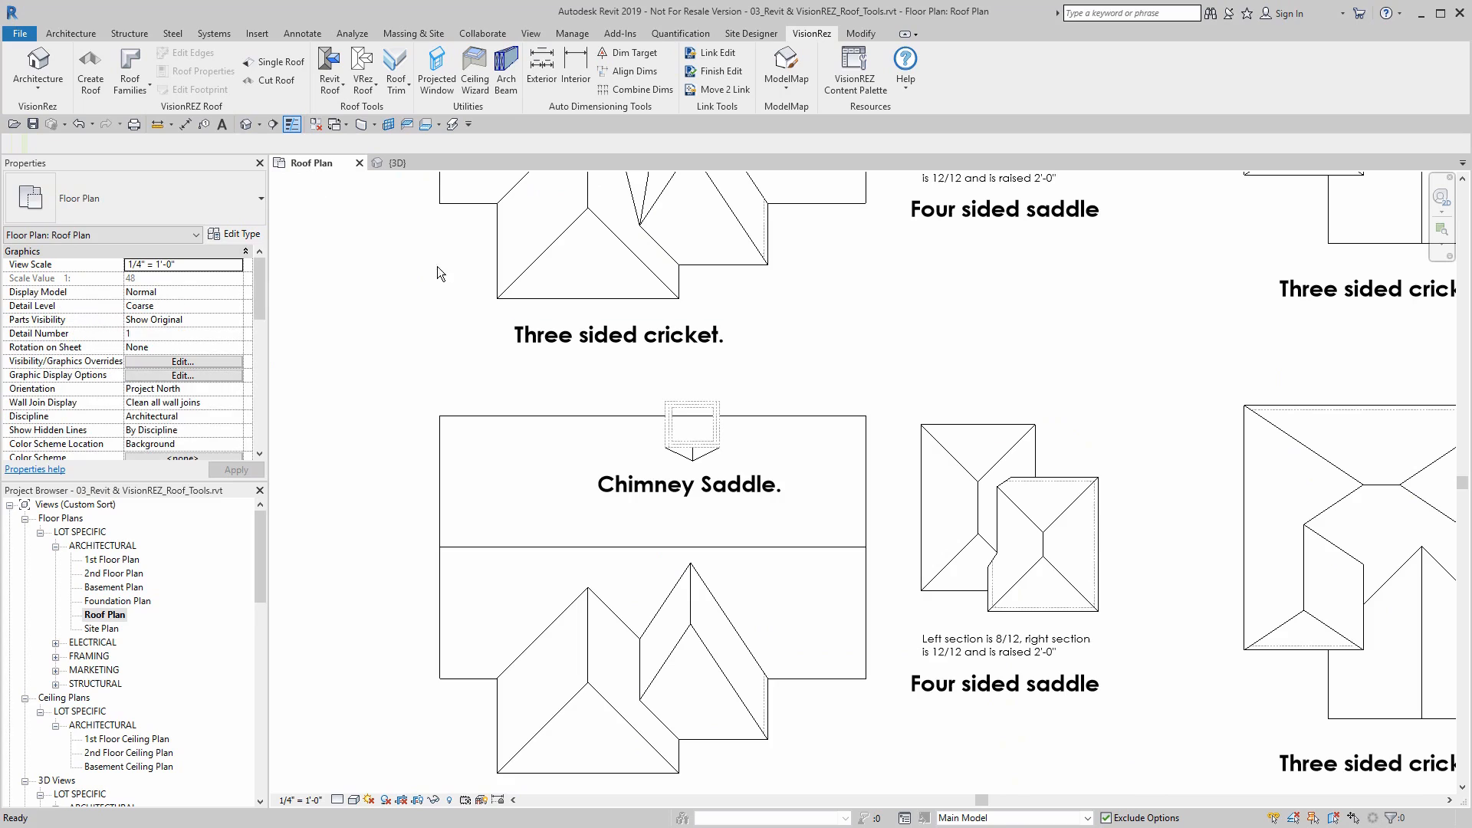
scroll(856, 532, down, 1)
middle_drag(855, 530, 829, 386)
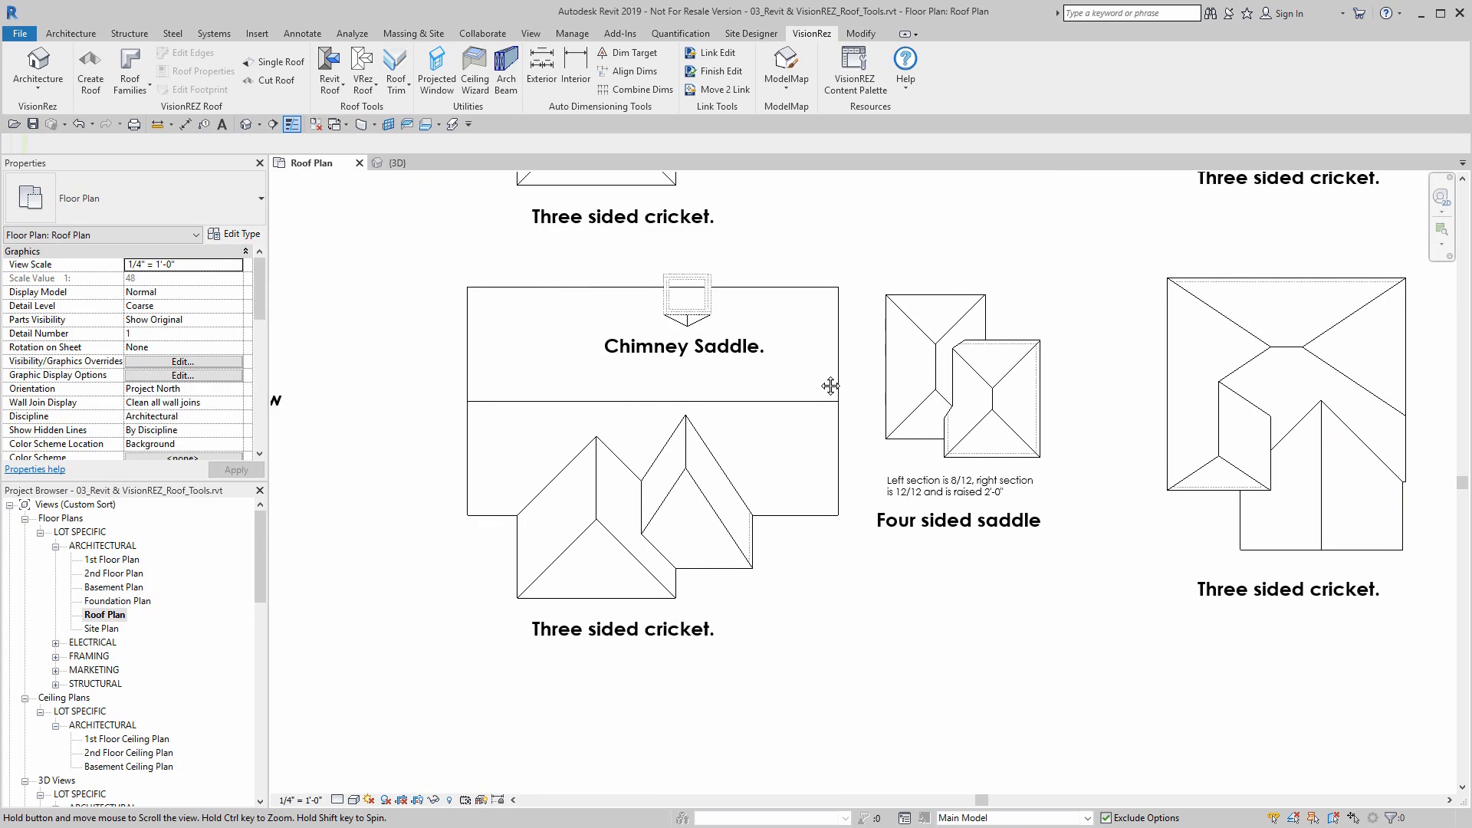
click(365, 90)
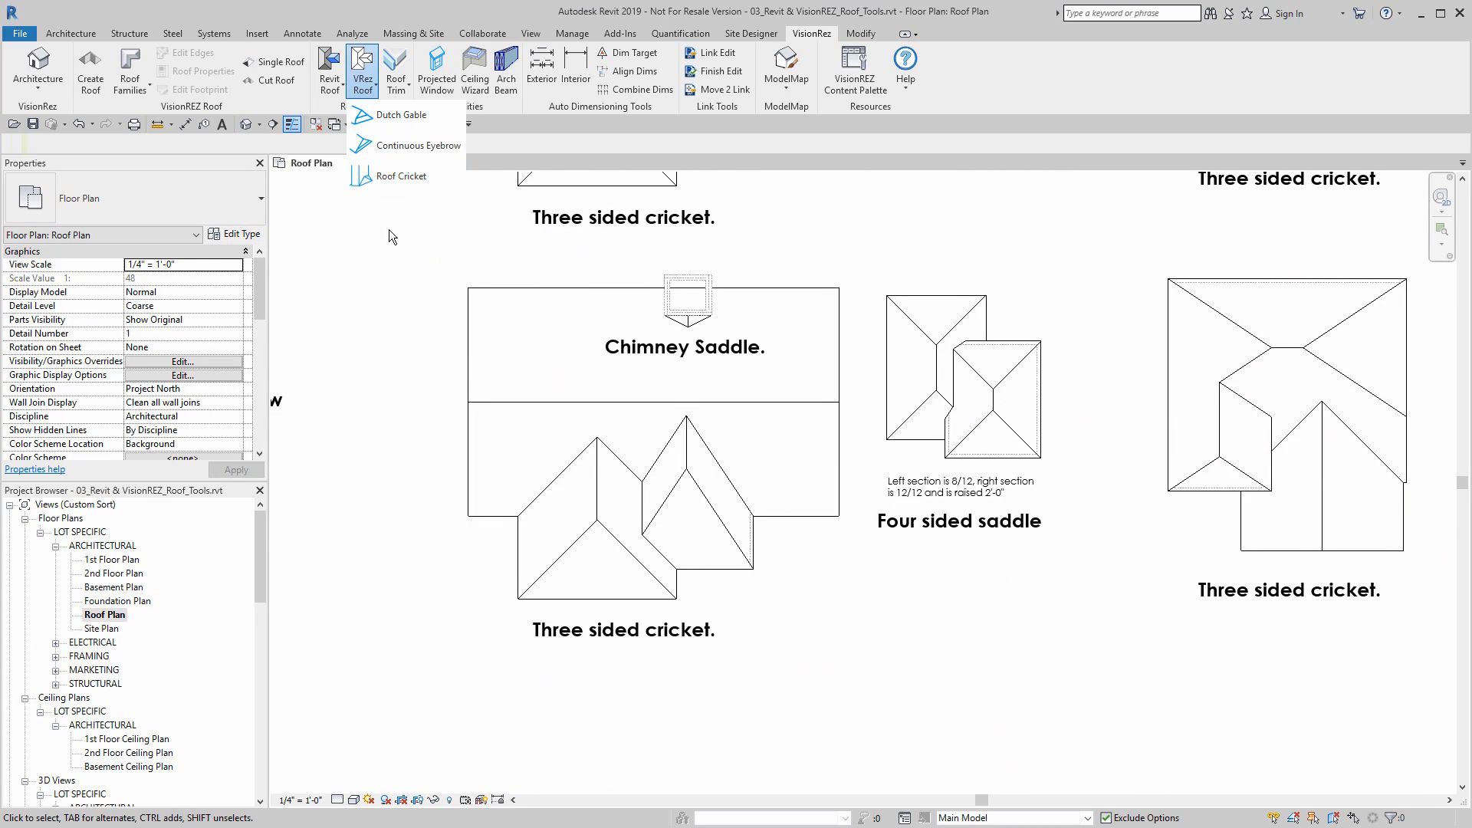
click(385, 177)
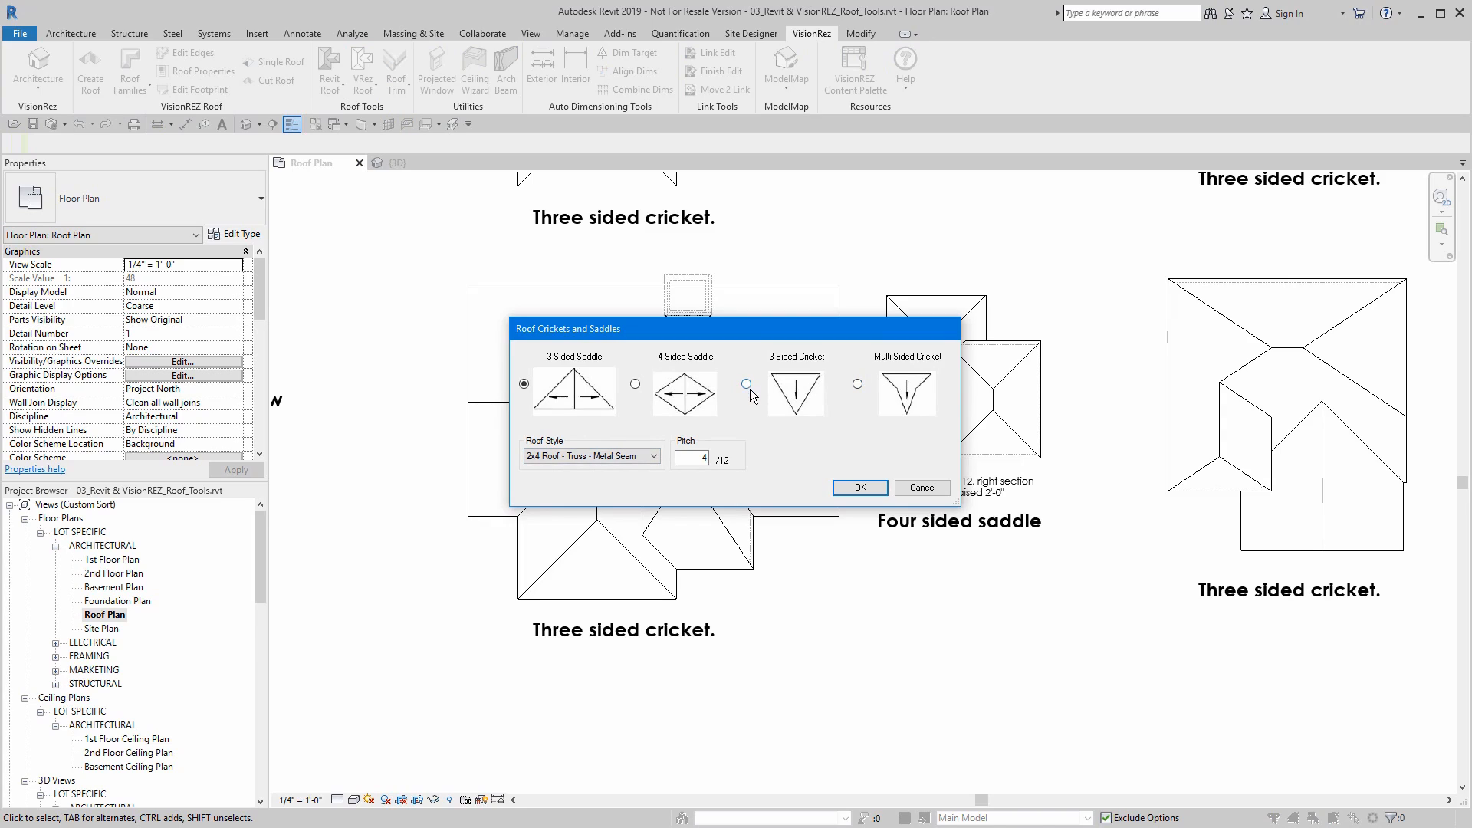
click(747, 385)
drag(692, 457, 716, 458)
mouse_move(727, 323)
mouse_down()
mouse_move(673, 207)
mouse_move(716, 314)
mouse_up()
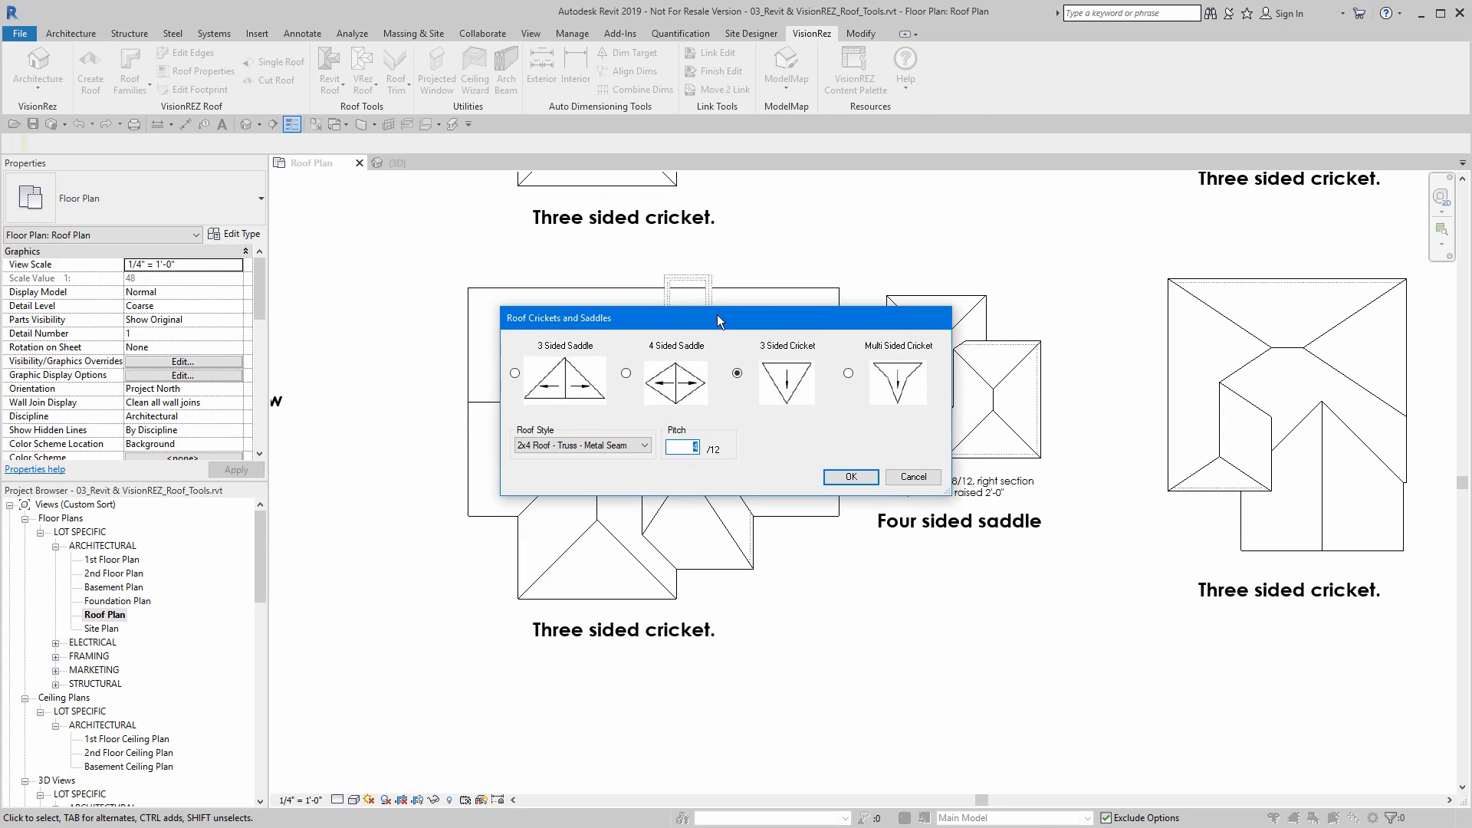
text(2)
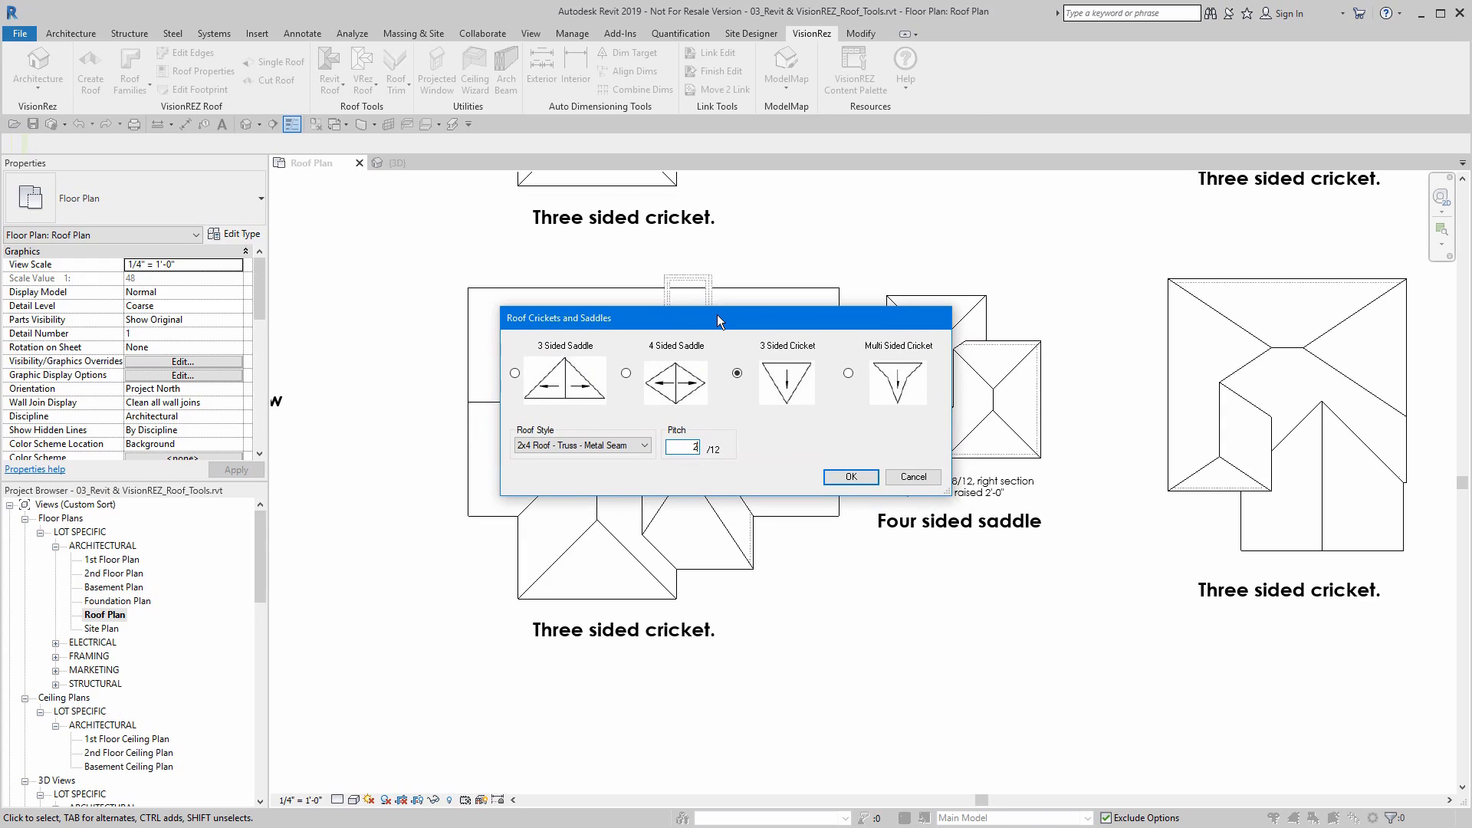
click(557, 448)
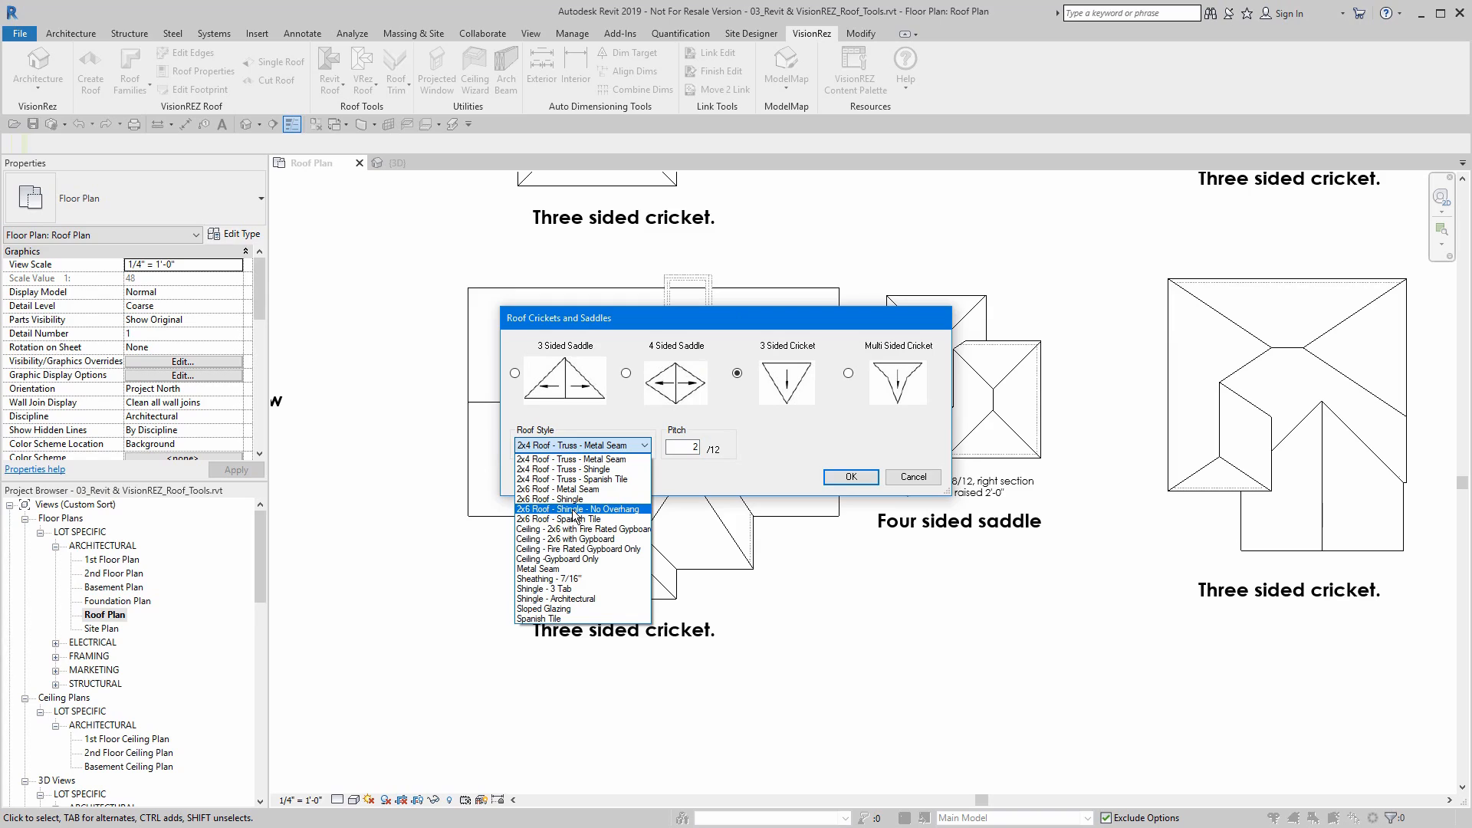
click(523, 500)
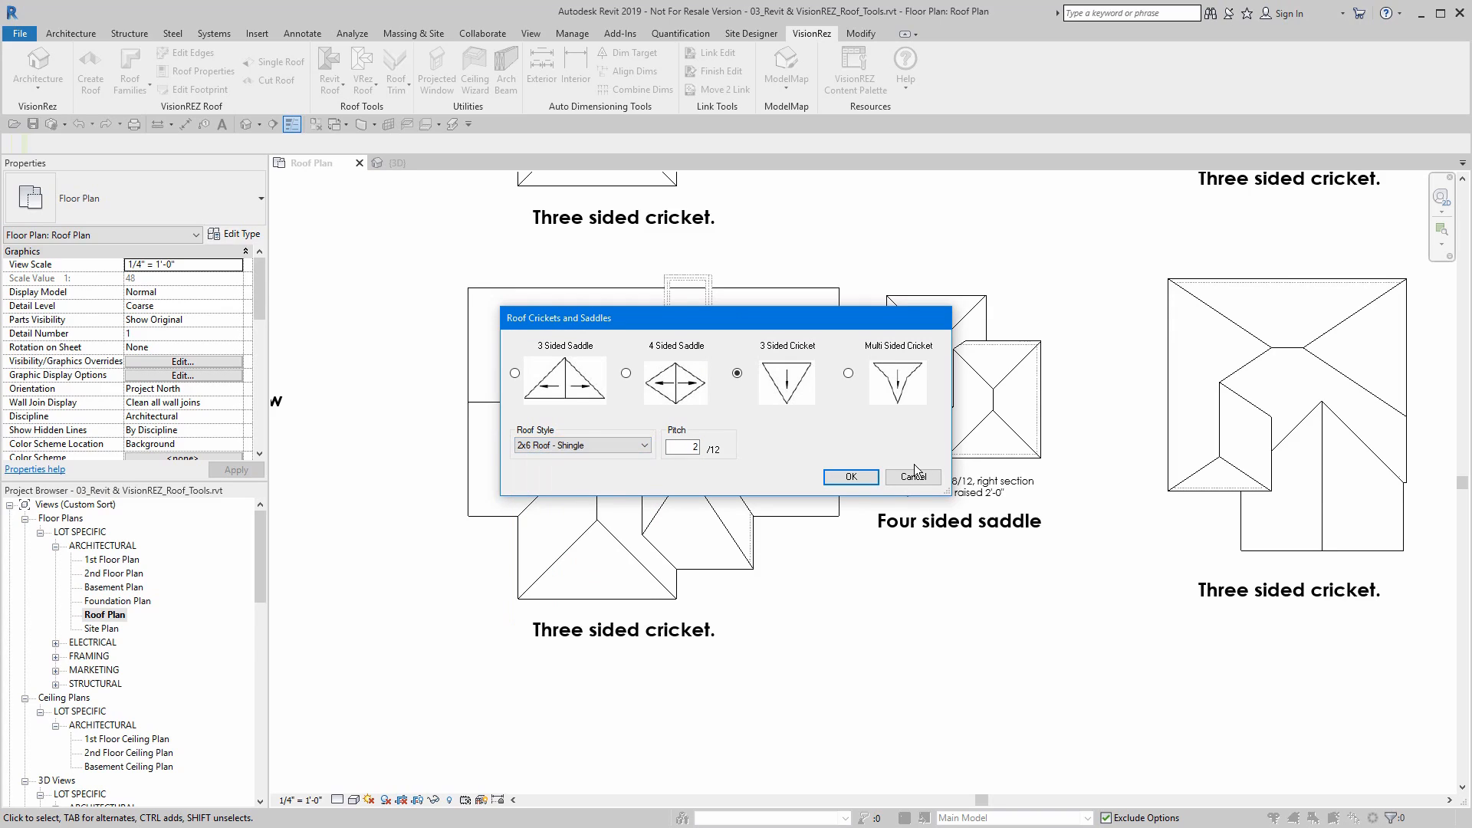
click(852, 477)
Step: Place the cricket from the low point between the lower model's two gables, picking the adjoining roof faces
scroll(636, 525, up, 5)
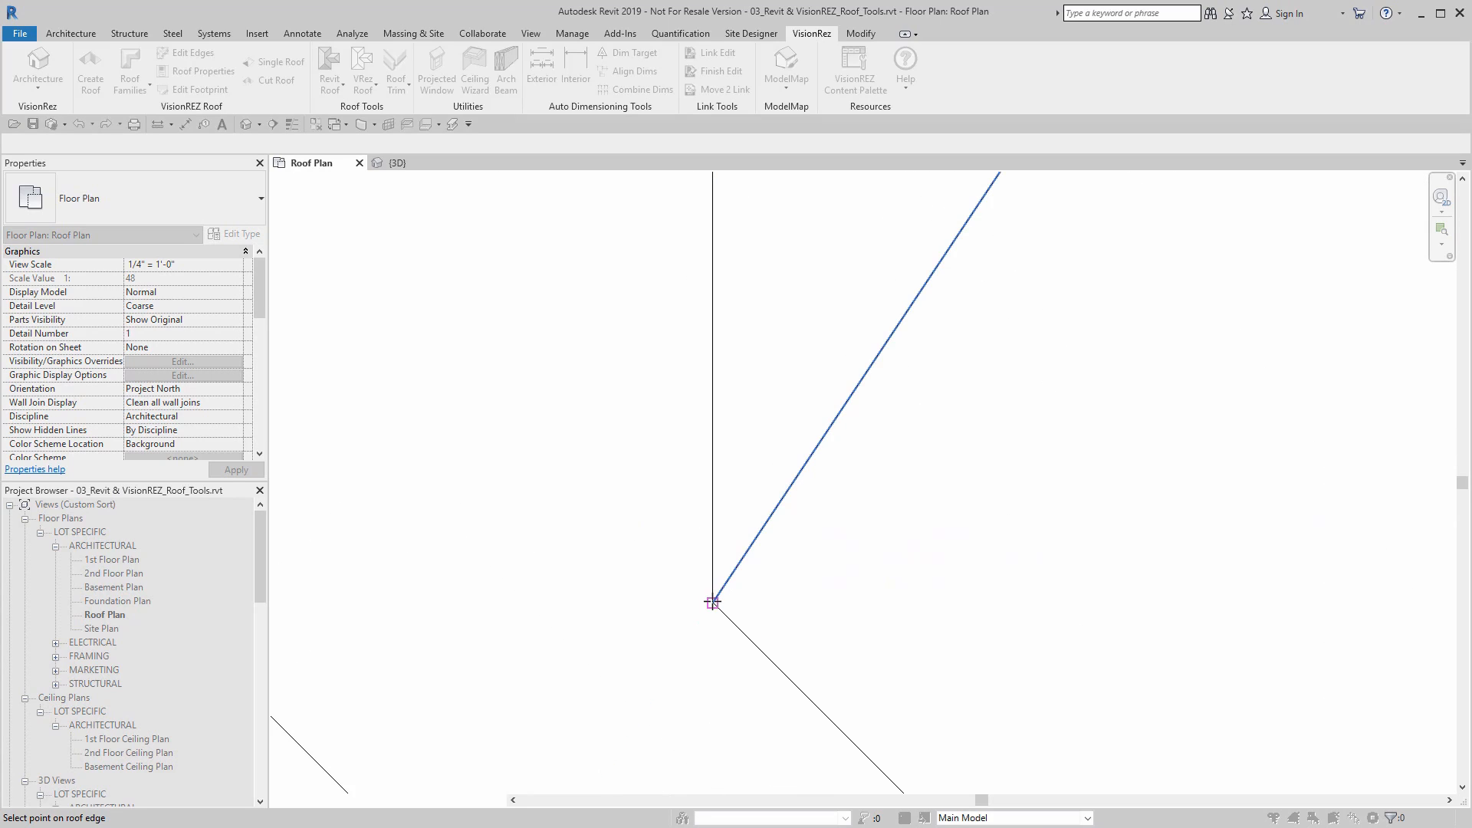
click(712, 603)
scroll(652, 518, down, 5)
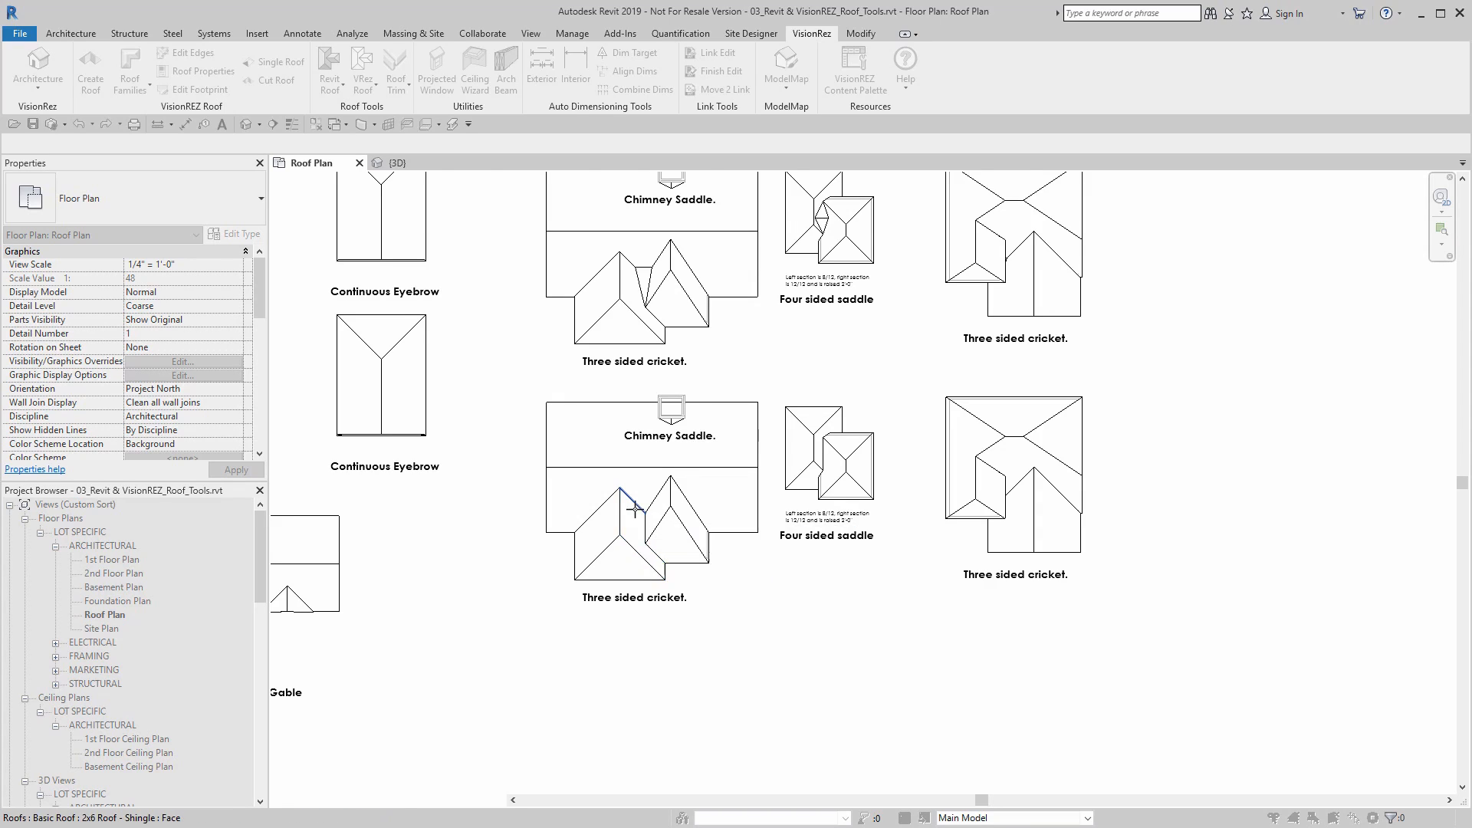
scroll(655, 518, up, 3)
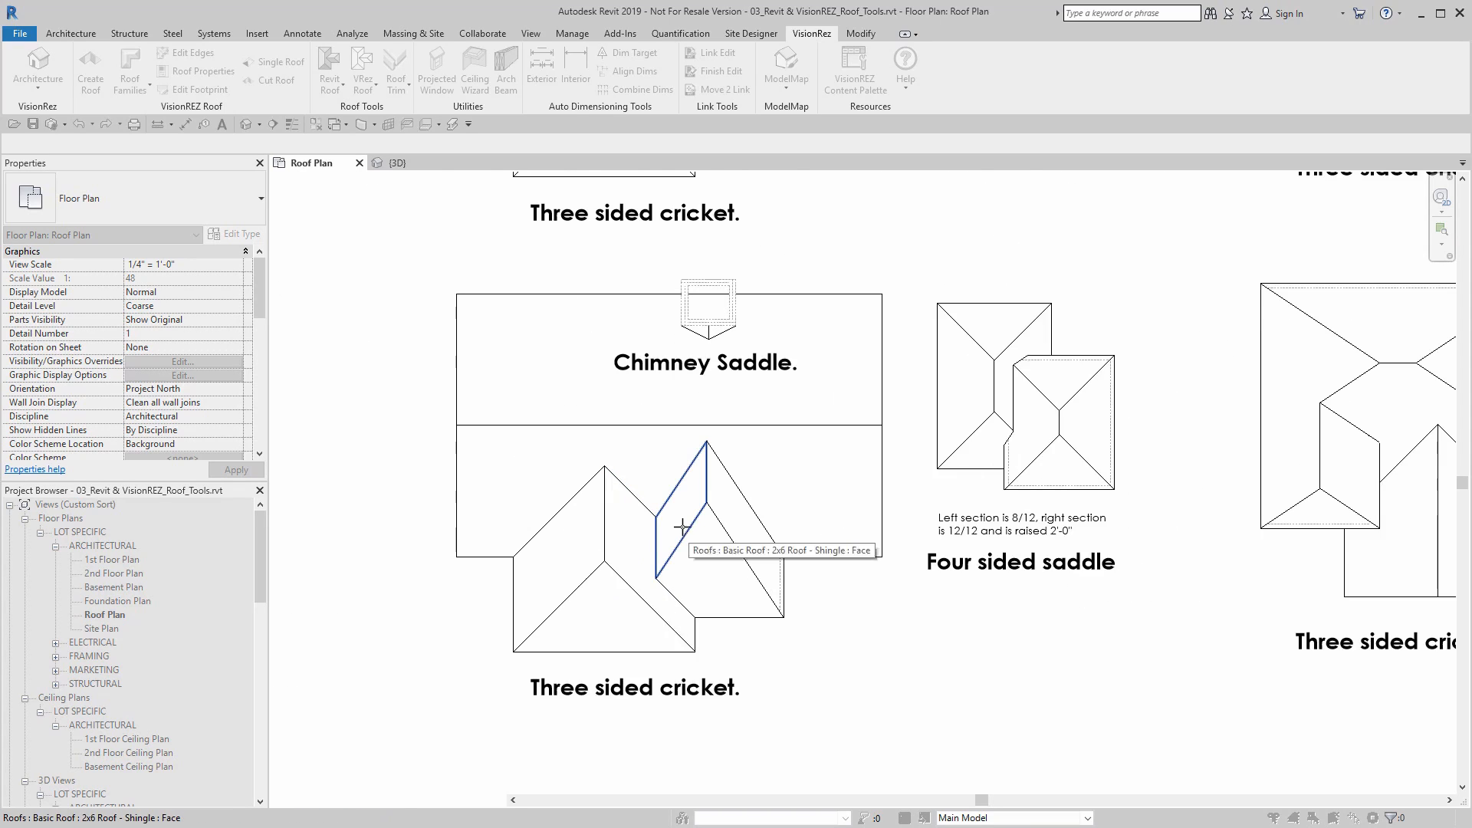
click(640, 530)
click(674, 516)
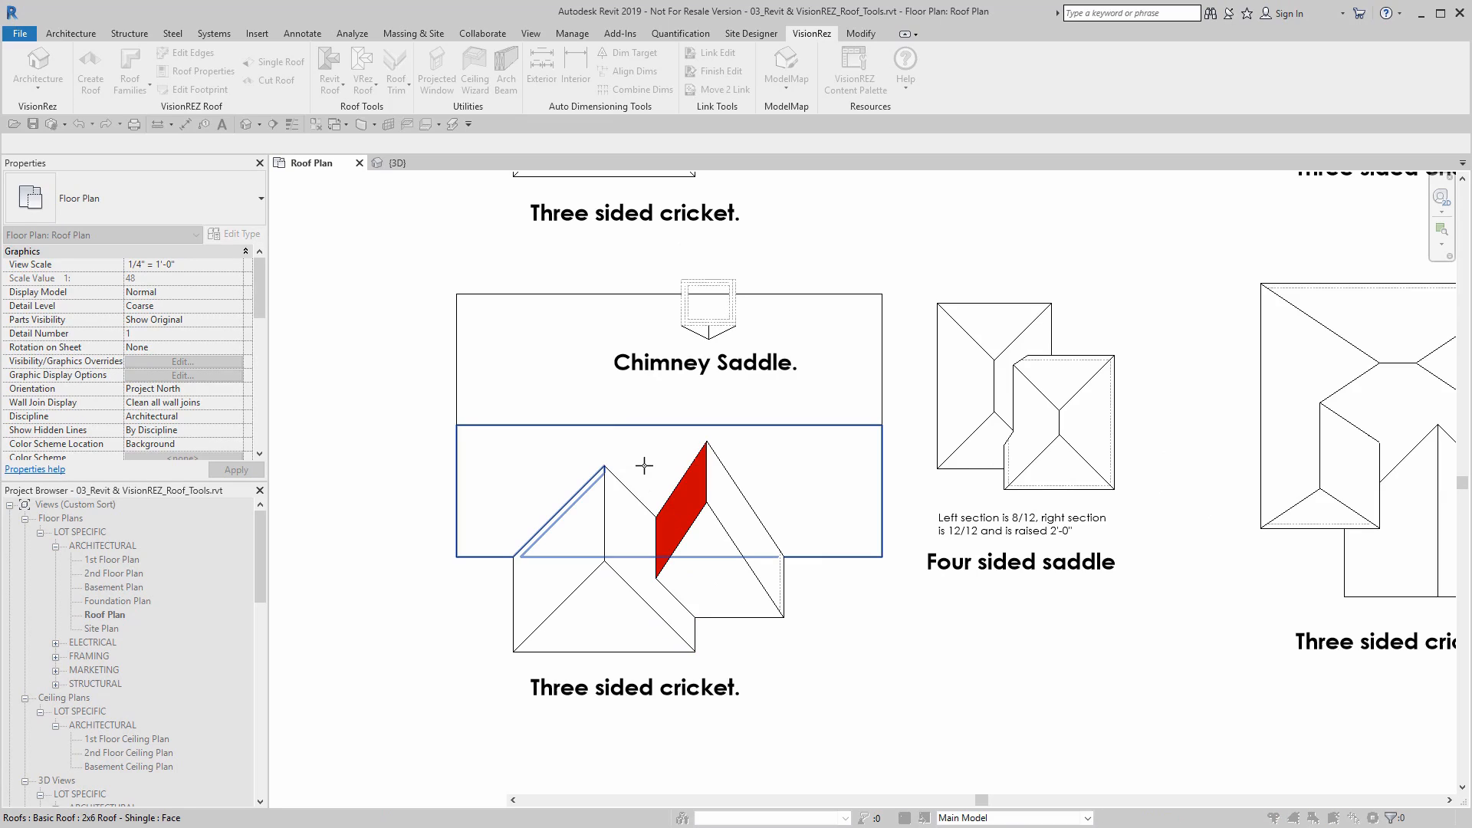
click(715, 738)
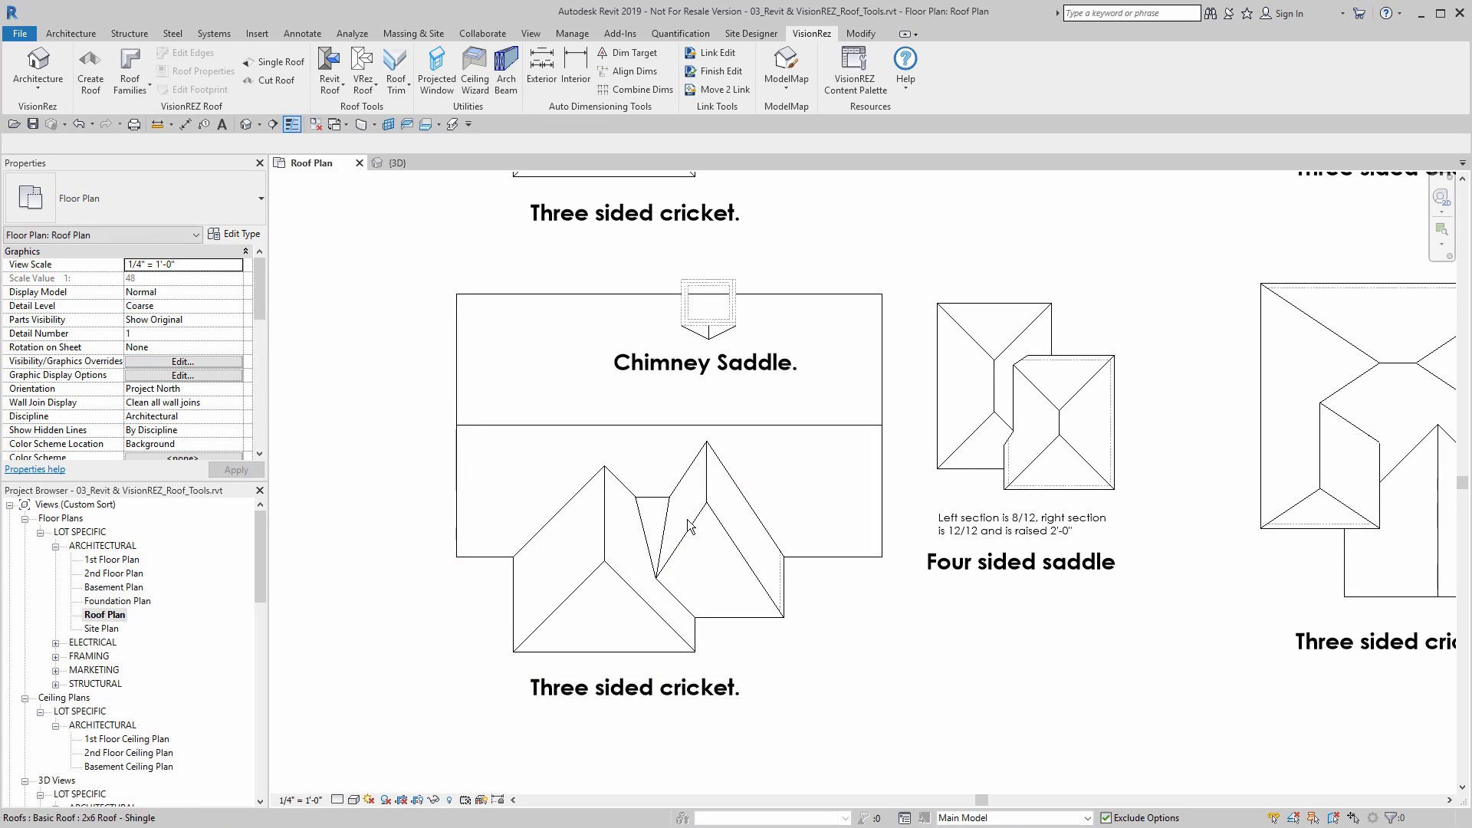
Step: Check the properties of the new cricket and of the neighbouring gable roof face in the plan
scroll(679, 510, up, 4)
click(656, 564)
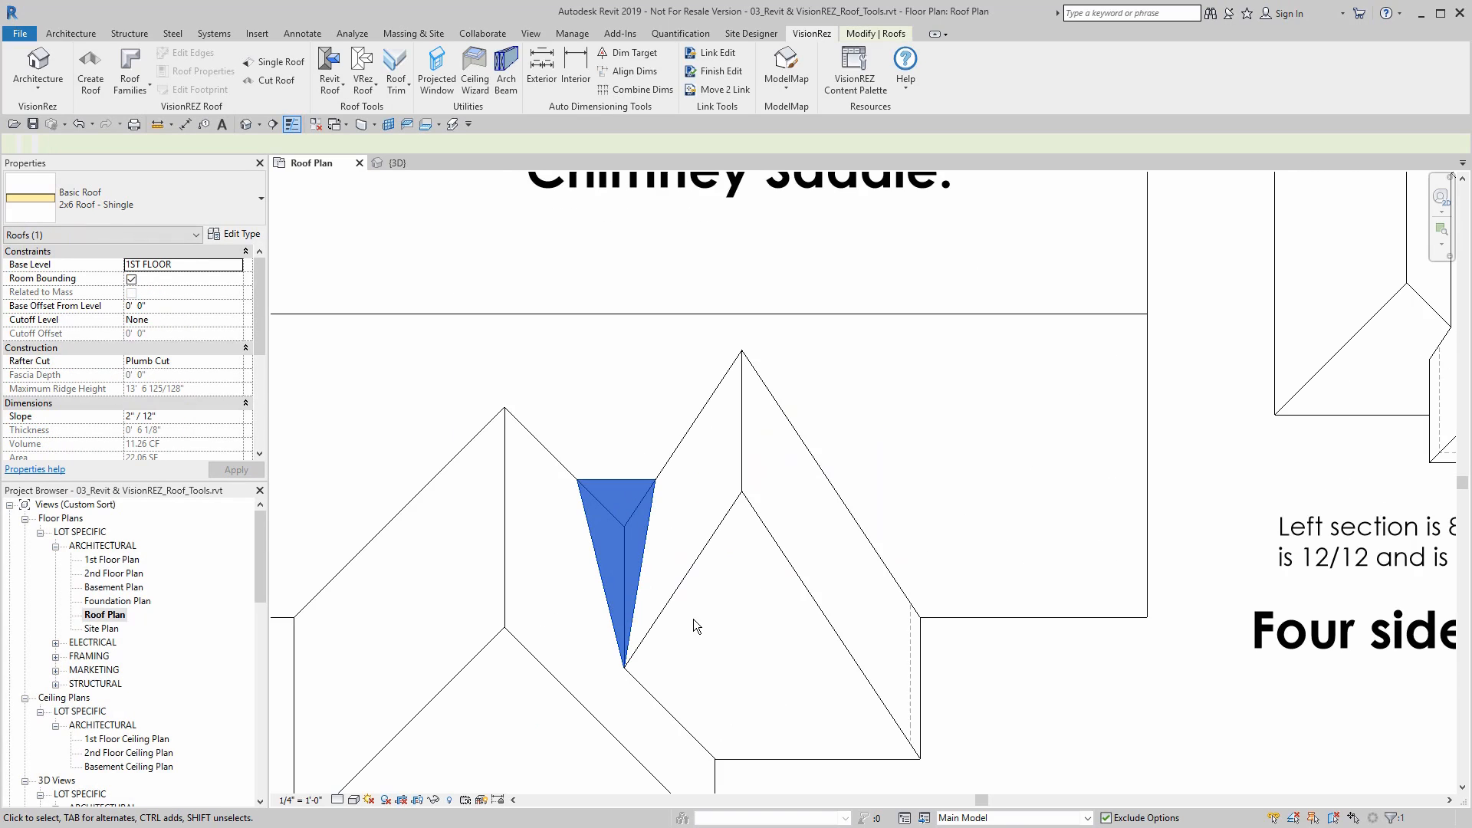
click(710, 515)
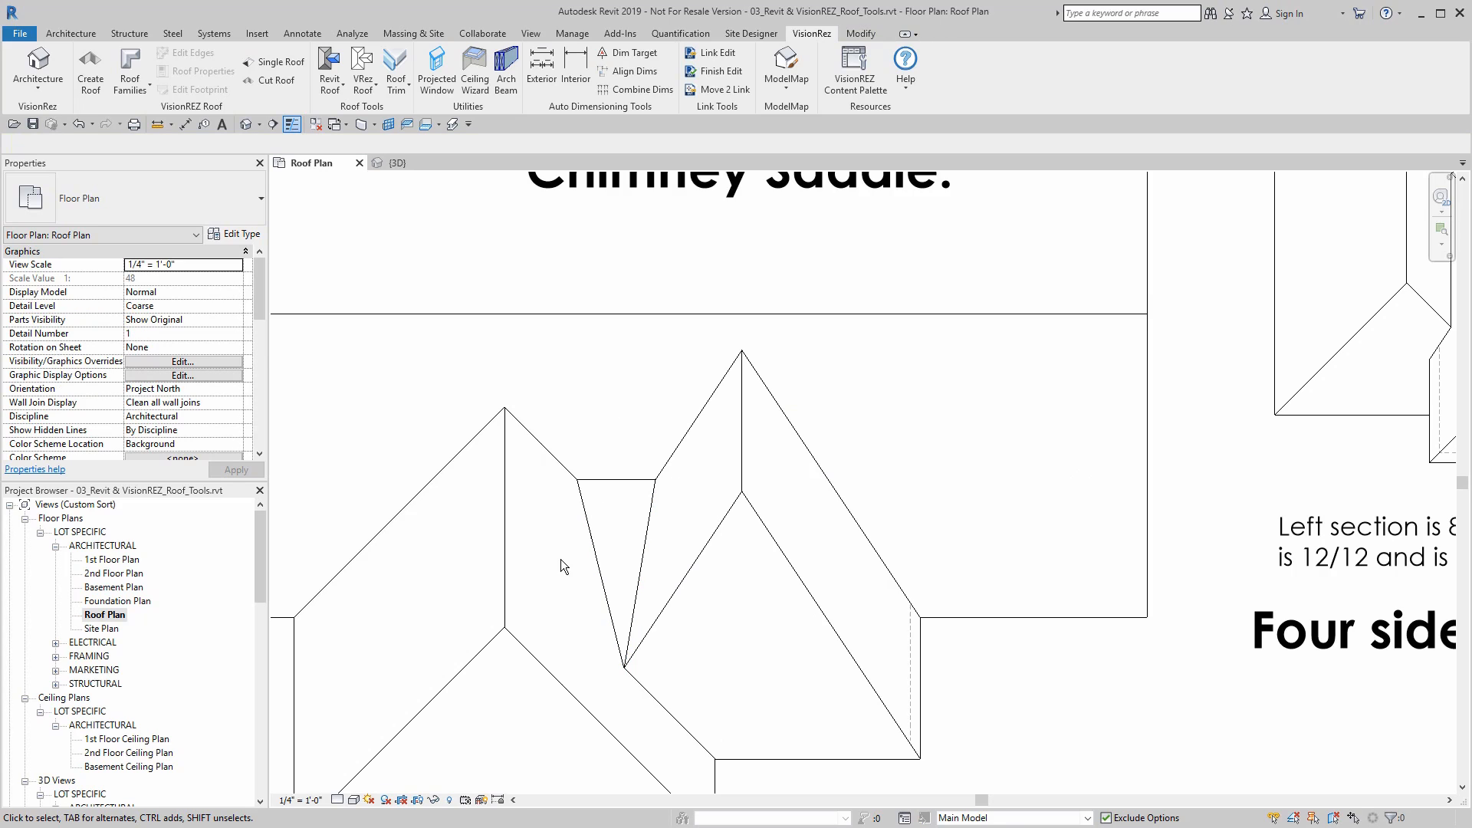
click(510, 543)
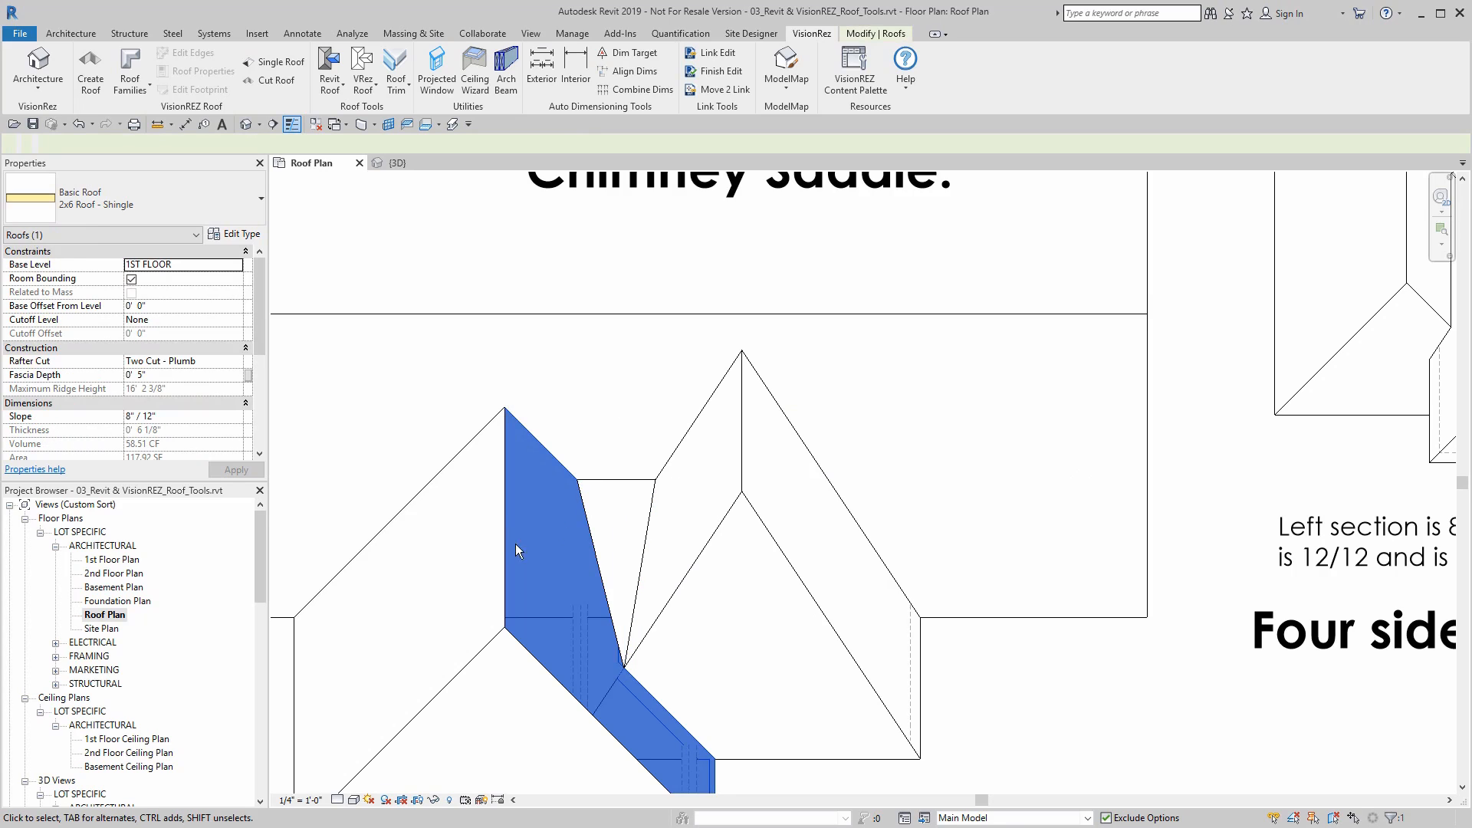
click(629, 485)
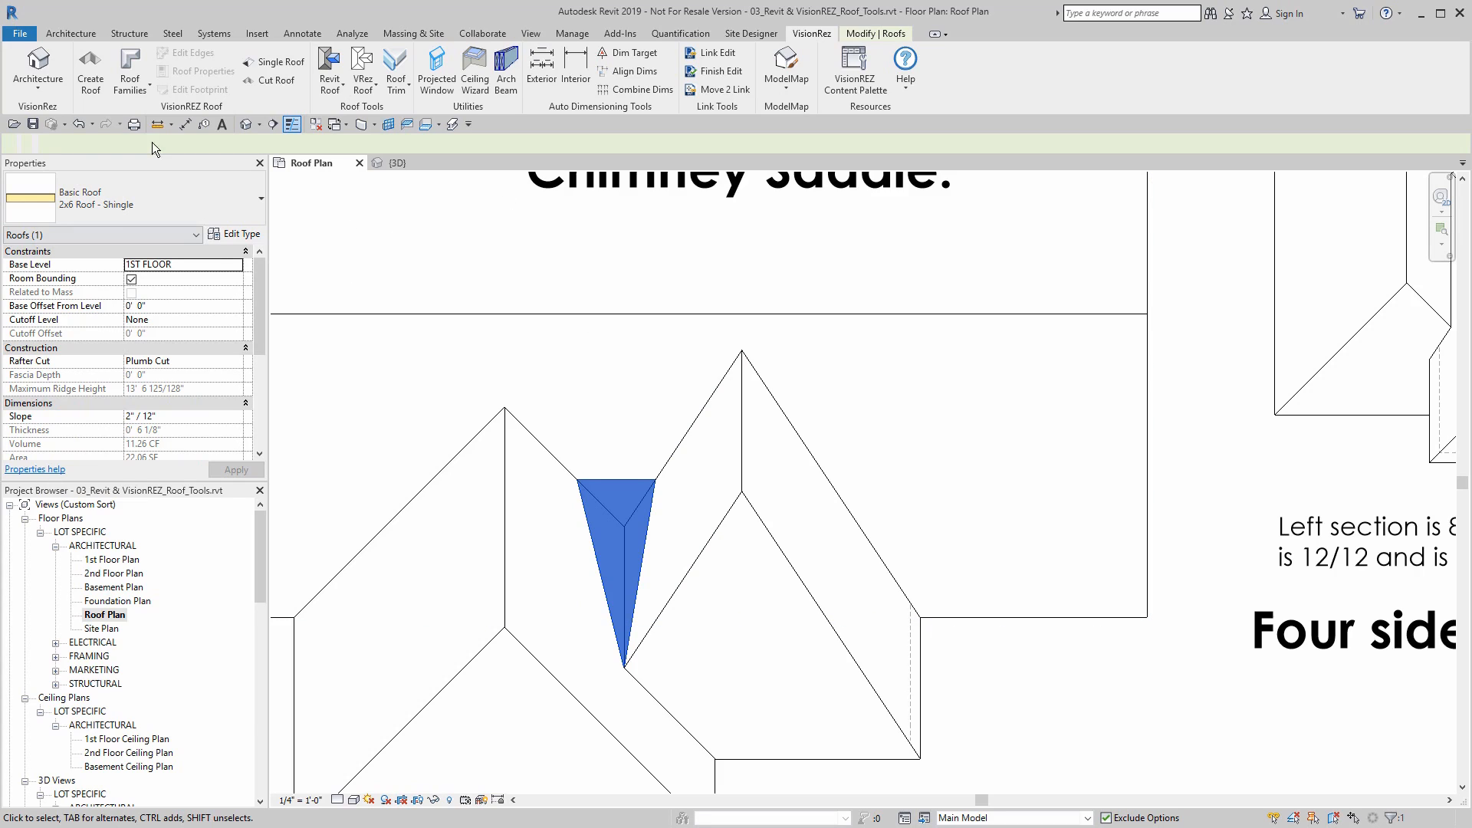
Step: Select the new cricket in the 3D view and set the view's visual style to Hidden Line
click(245, 124)
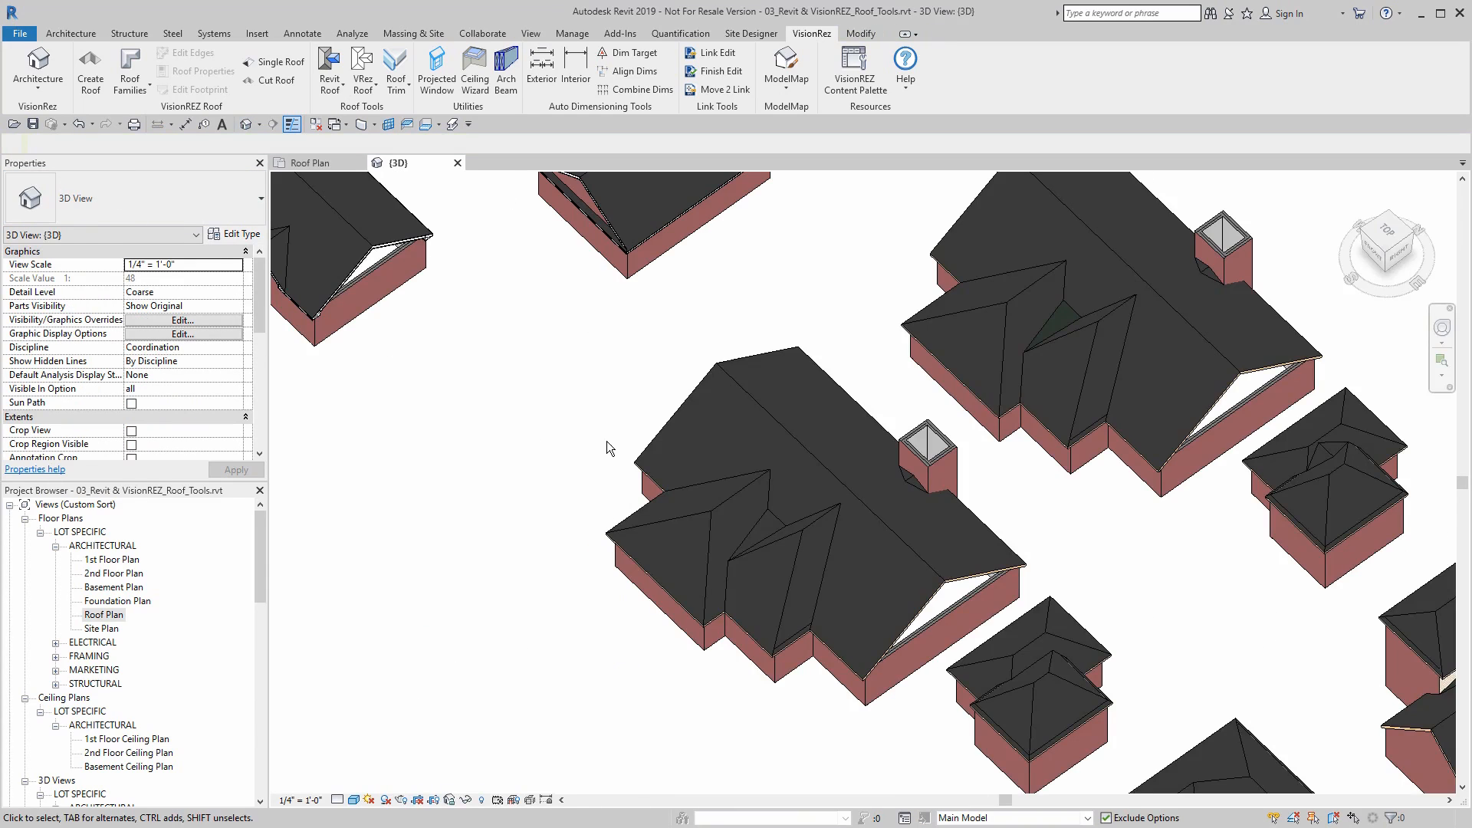
scroll(746, 545, up, 5)
scroll(746, 545, up, 4)
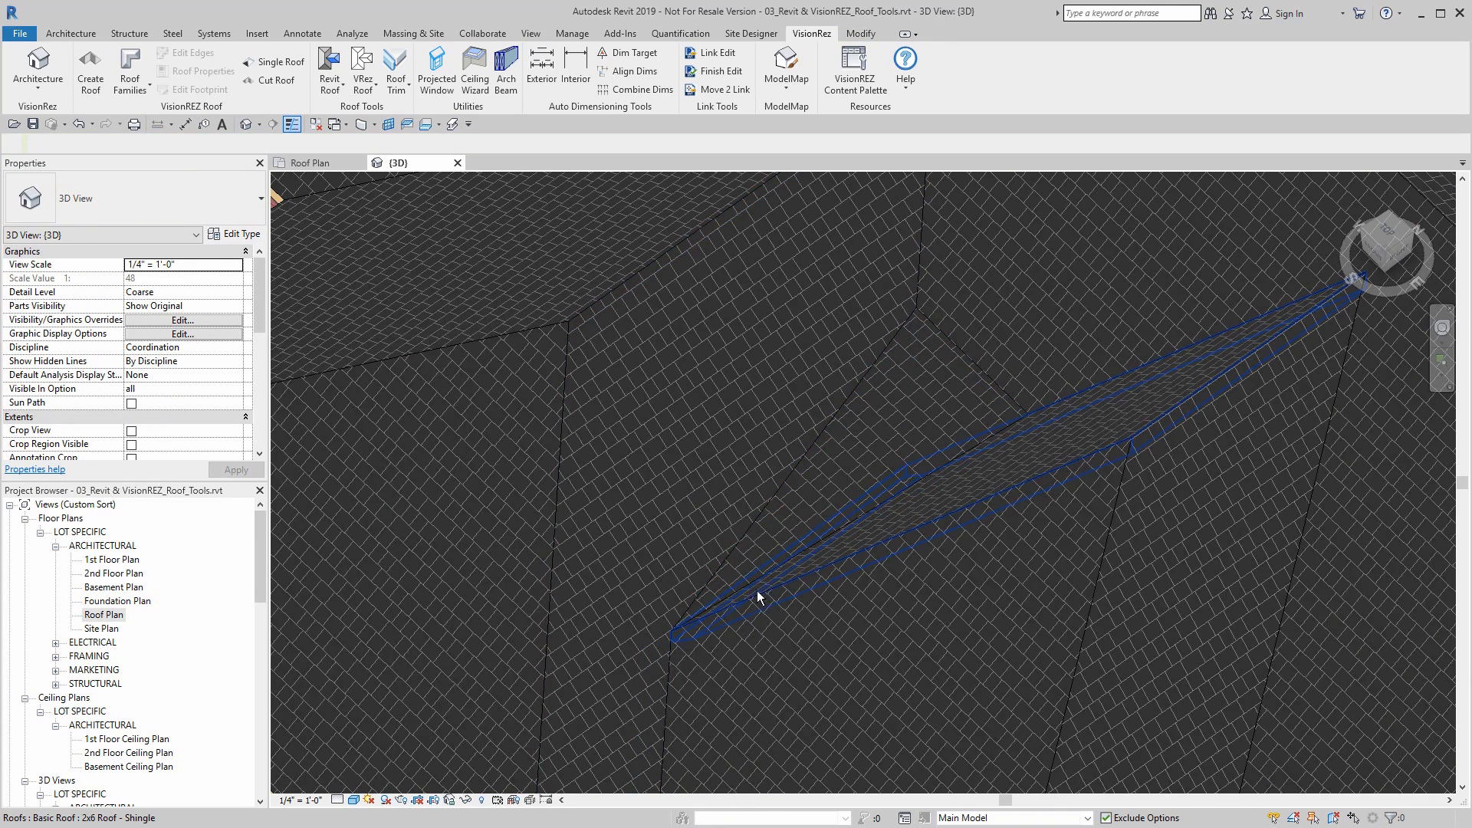
shift+middle_drag(759, 596, 882, 450)
click(831, 550)
scroll(882, 450, down, 1)
click(354, 800)
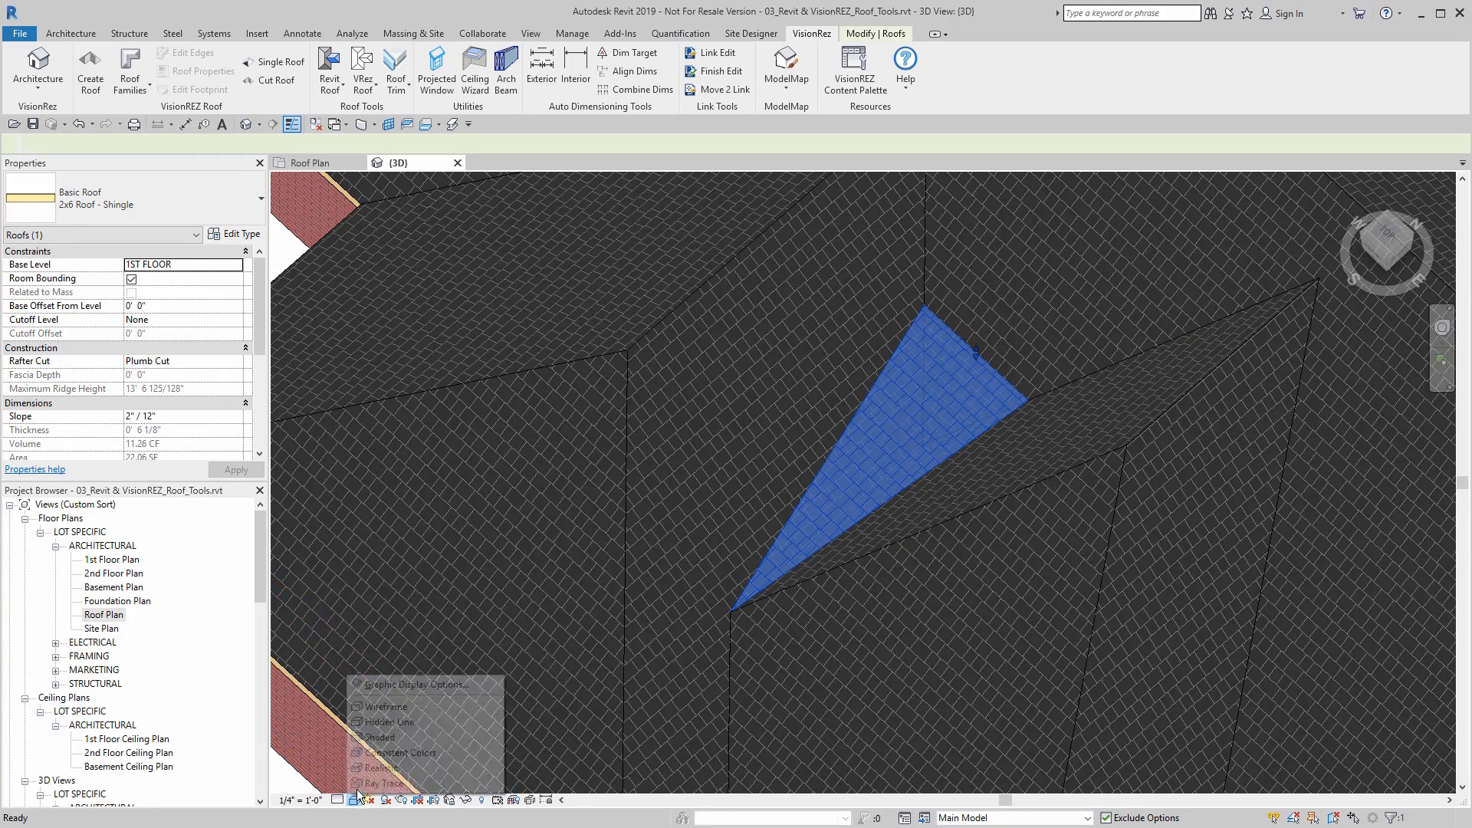
click(387, 722)
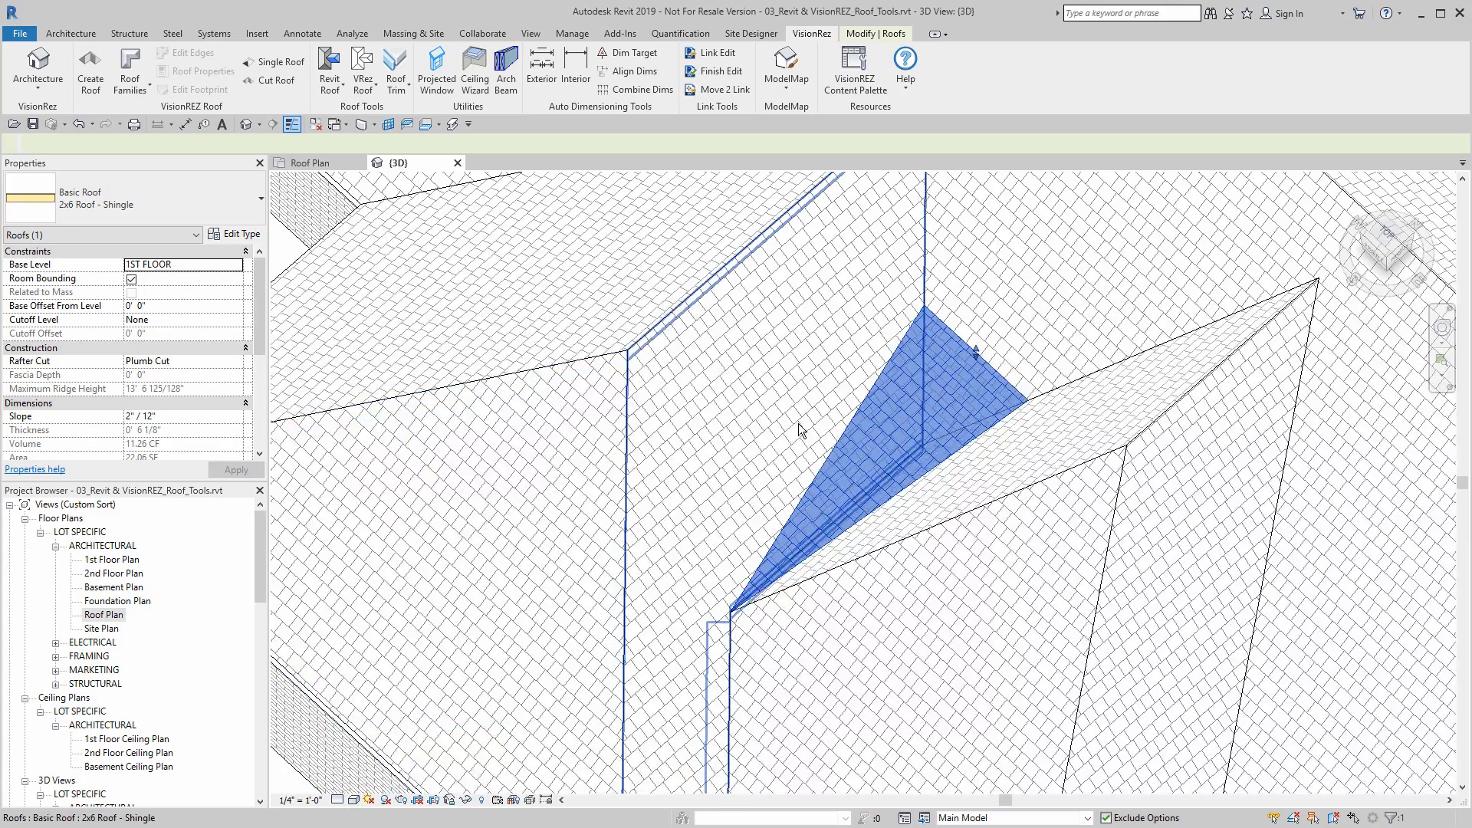
Step: Examine the three sided cricket between the two gables in the 3D view, reselecting it to check how it meets the adjoining roofs
middle_drag(799, 424, 971, 271)
scroll(971, 270, down, 3)
click(522, 627)
middle_drag(564, 587, 499, 670)
scroll(499, 670, down, 1)
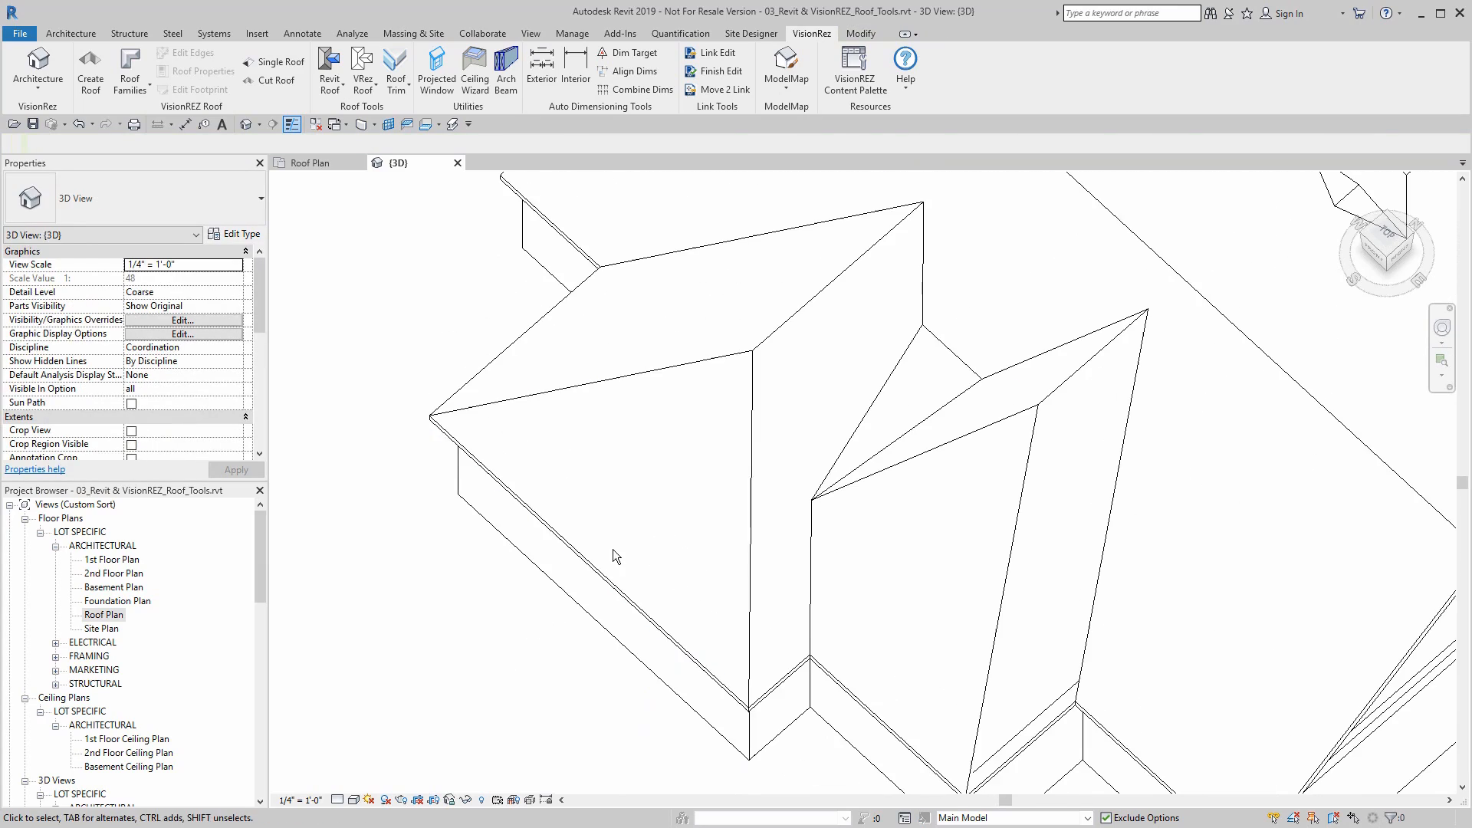
click(929, 375)
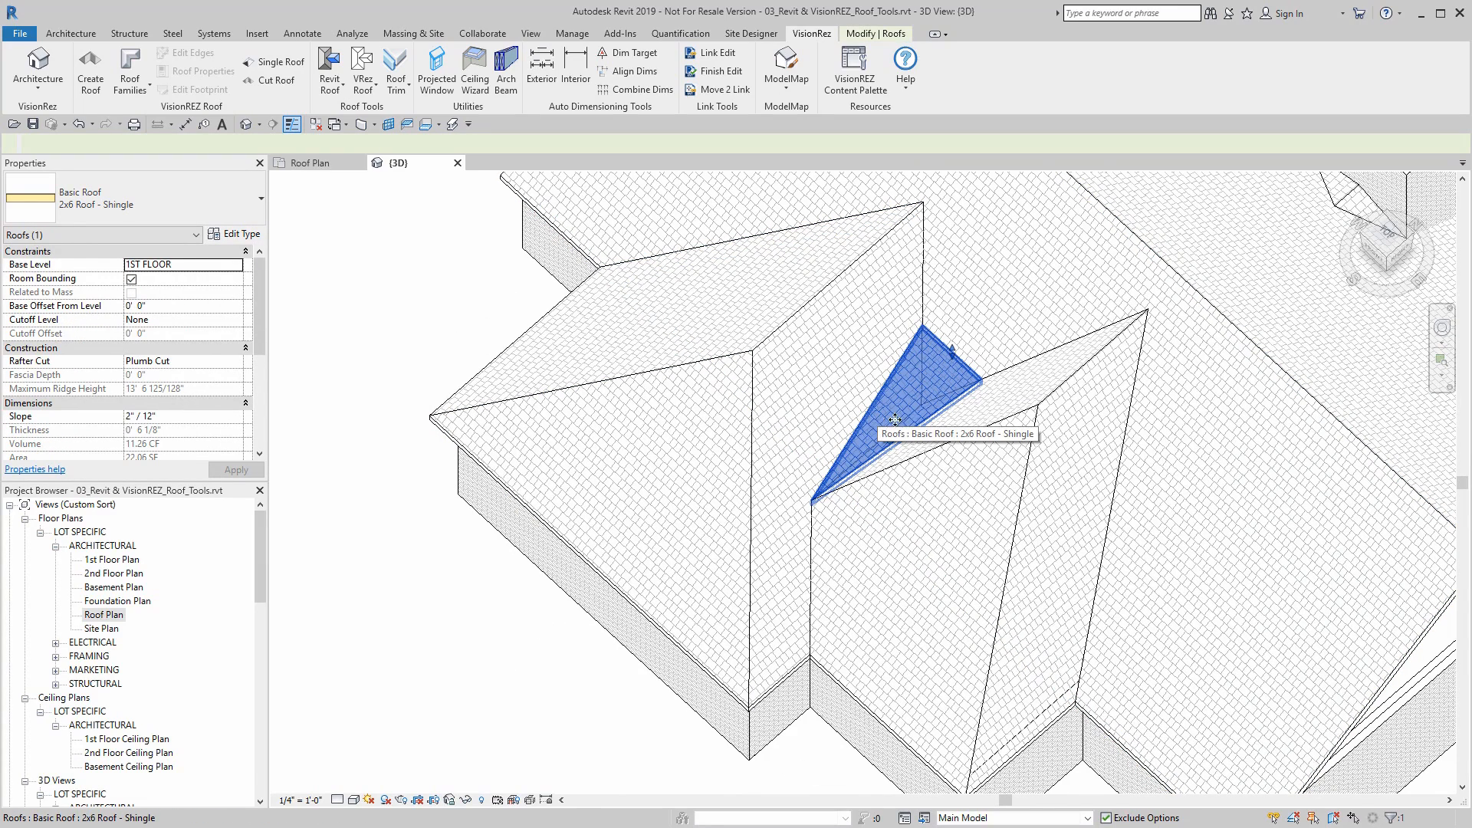
Step: Set the 3D view's visual style to Shaded and look over all the sample roof models
click(353, 800)
click(384, 741)
click(440, 583)
scroll(476, 575, down, 5)
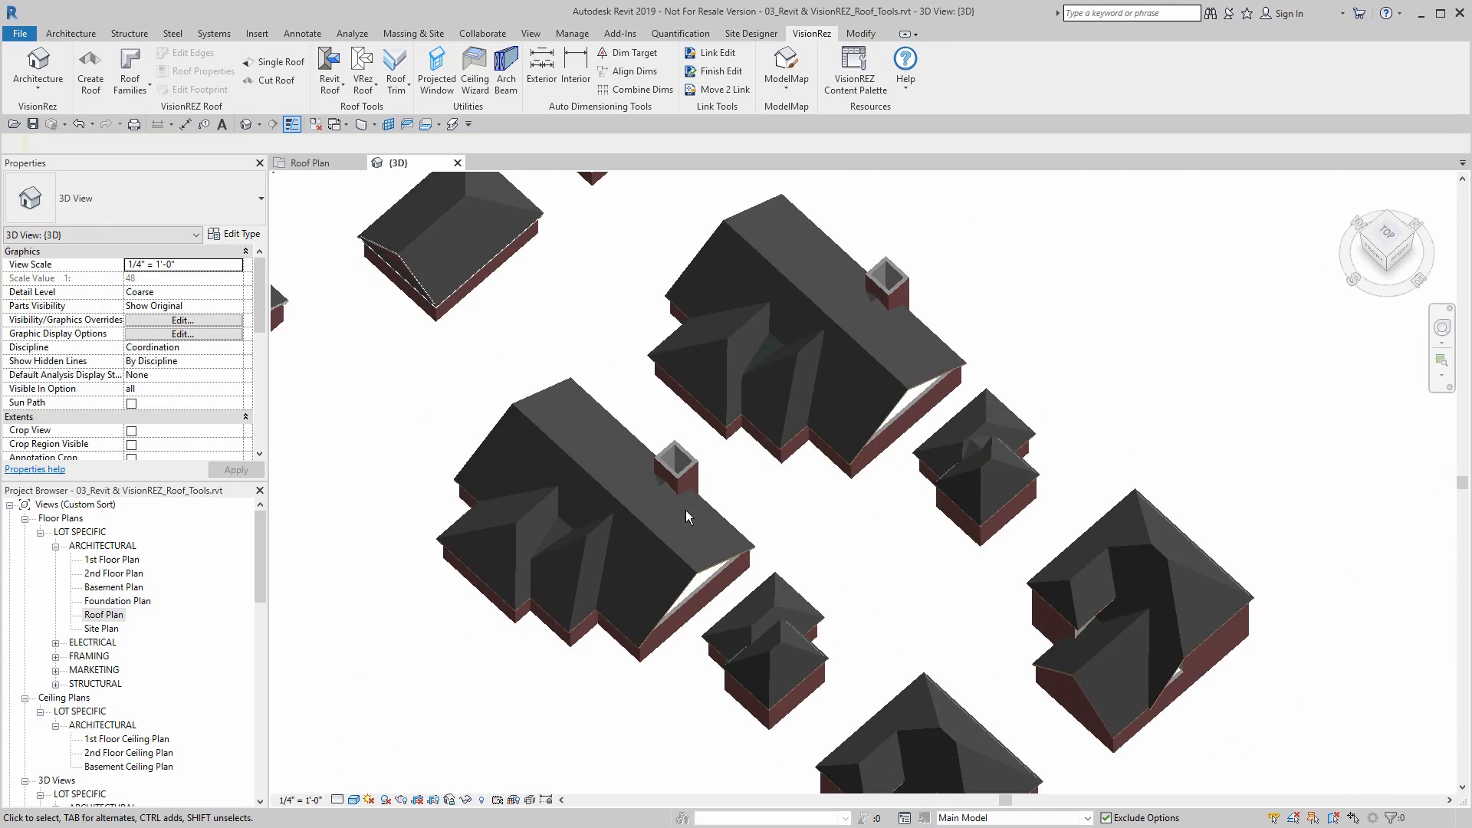
mouse_move(688, 513)
shift+middle_down()
mouse_move(767, 568)
mouse_move(870, 690)
shift+middle_up()
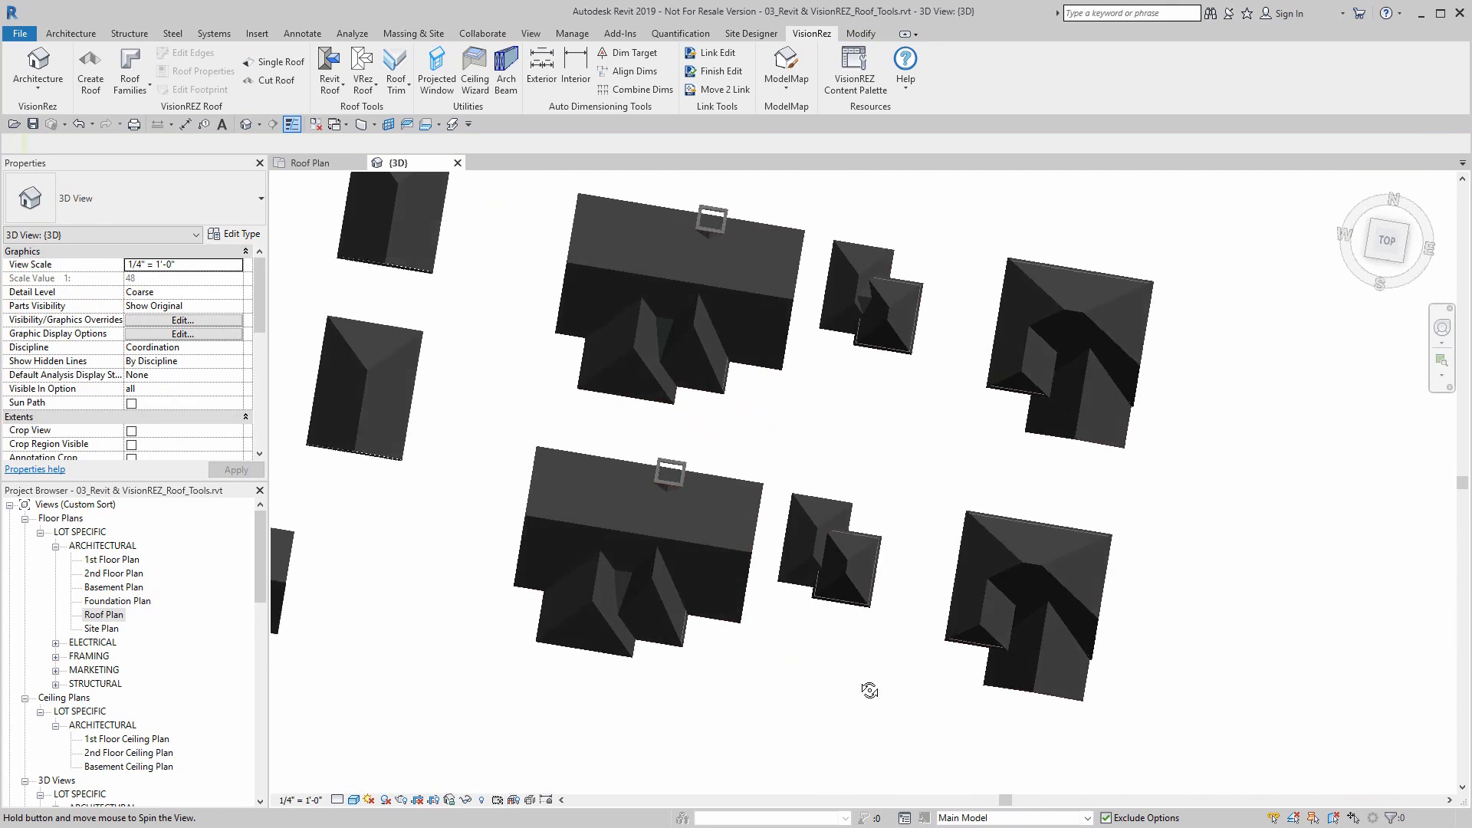
Step: In the Roof Plan, inspect both halves of the upper sample's four sided saddle and the two hip roofs it joins
click(305, 163)
scroll(857, 441, down, 4)
middle_drag(867, 437, 589, 473)
middle_drag(736, 345, 763, 559)
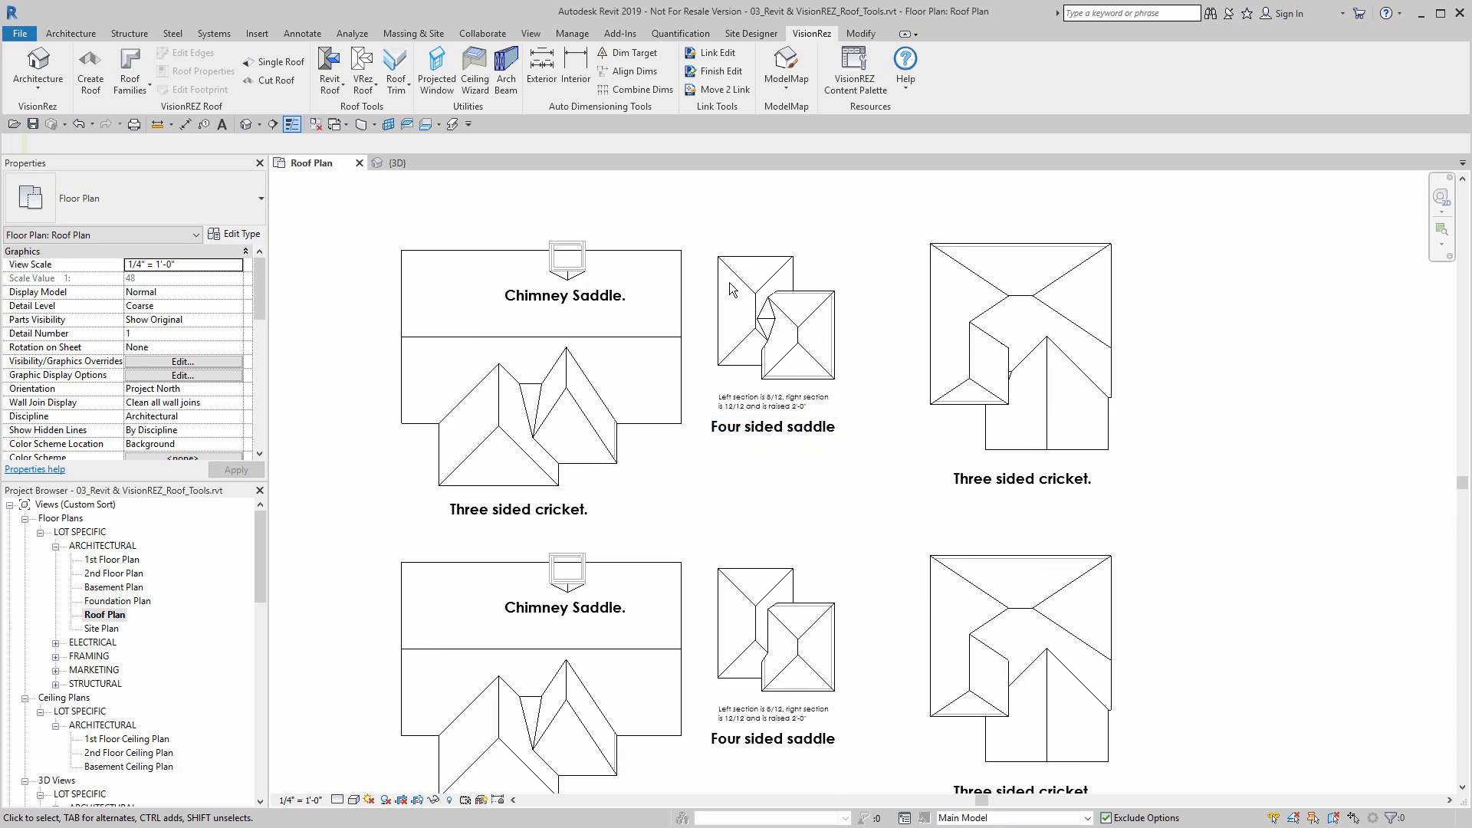
scroll(736, 299, up, 6)
click(826, 327)
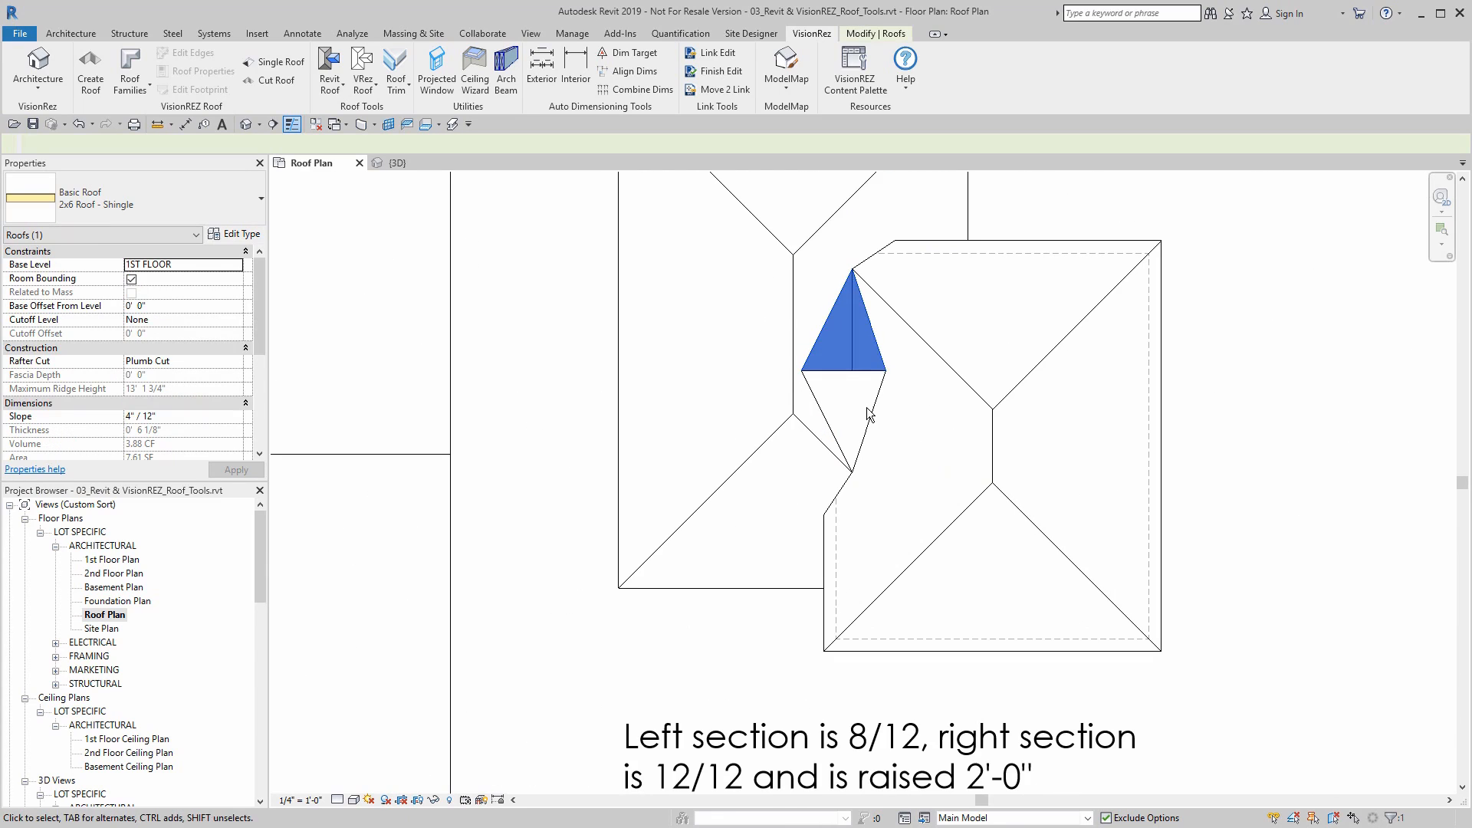
click(860, 407)
scroll(912, 359, down, 2)
middle_drag(916, 362, 851, 357)
scroll(851, 358, down, 1)
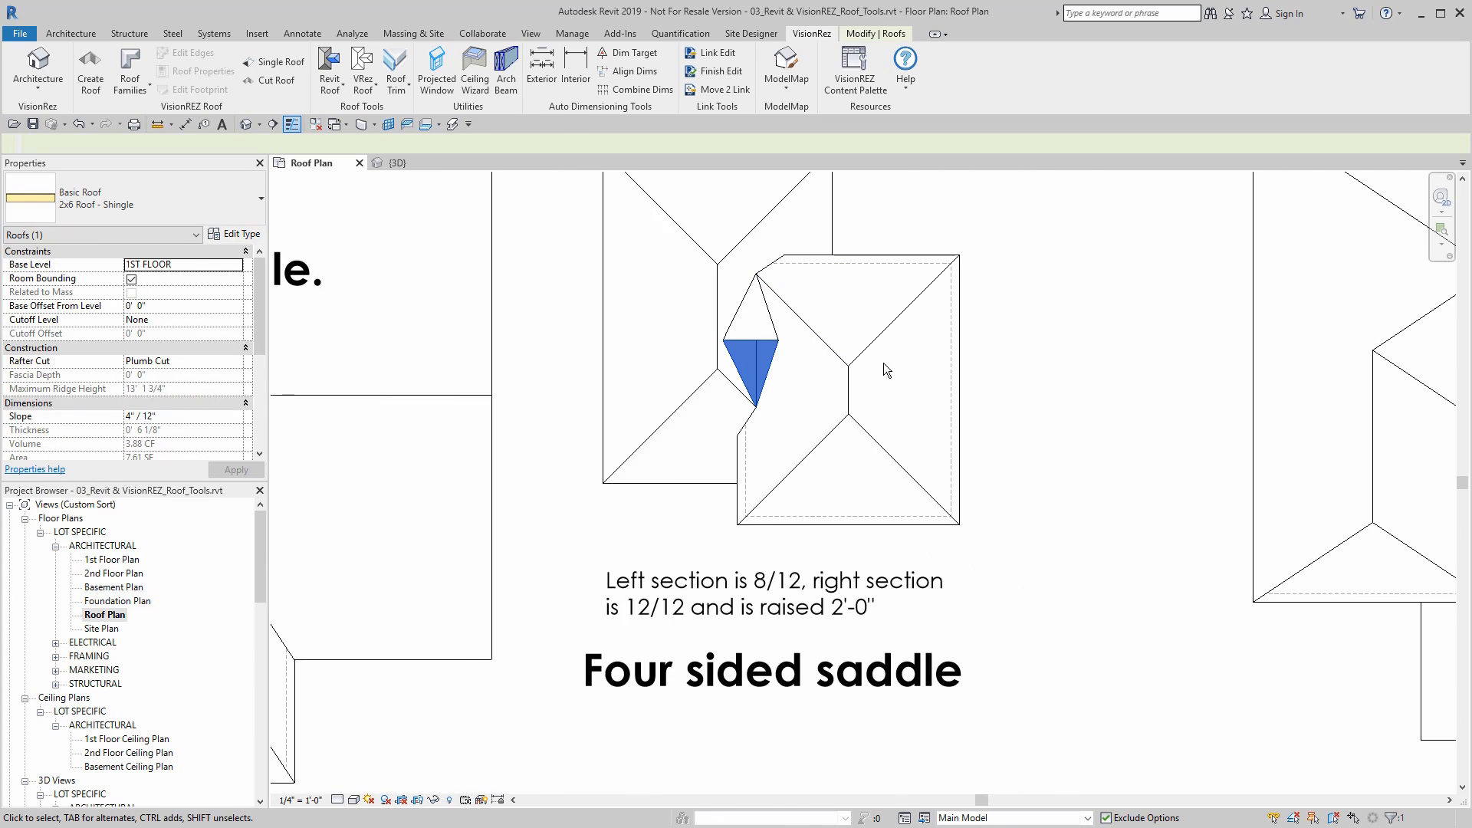
scroll(970, 205, down, 1)
middle_drag(968, 204, 937, 350)
click(858, 368)
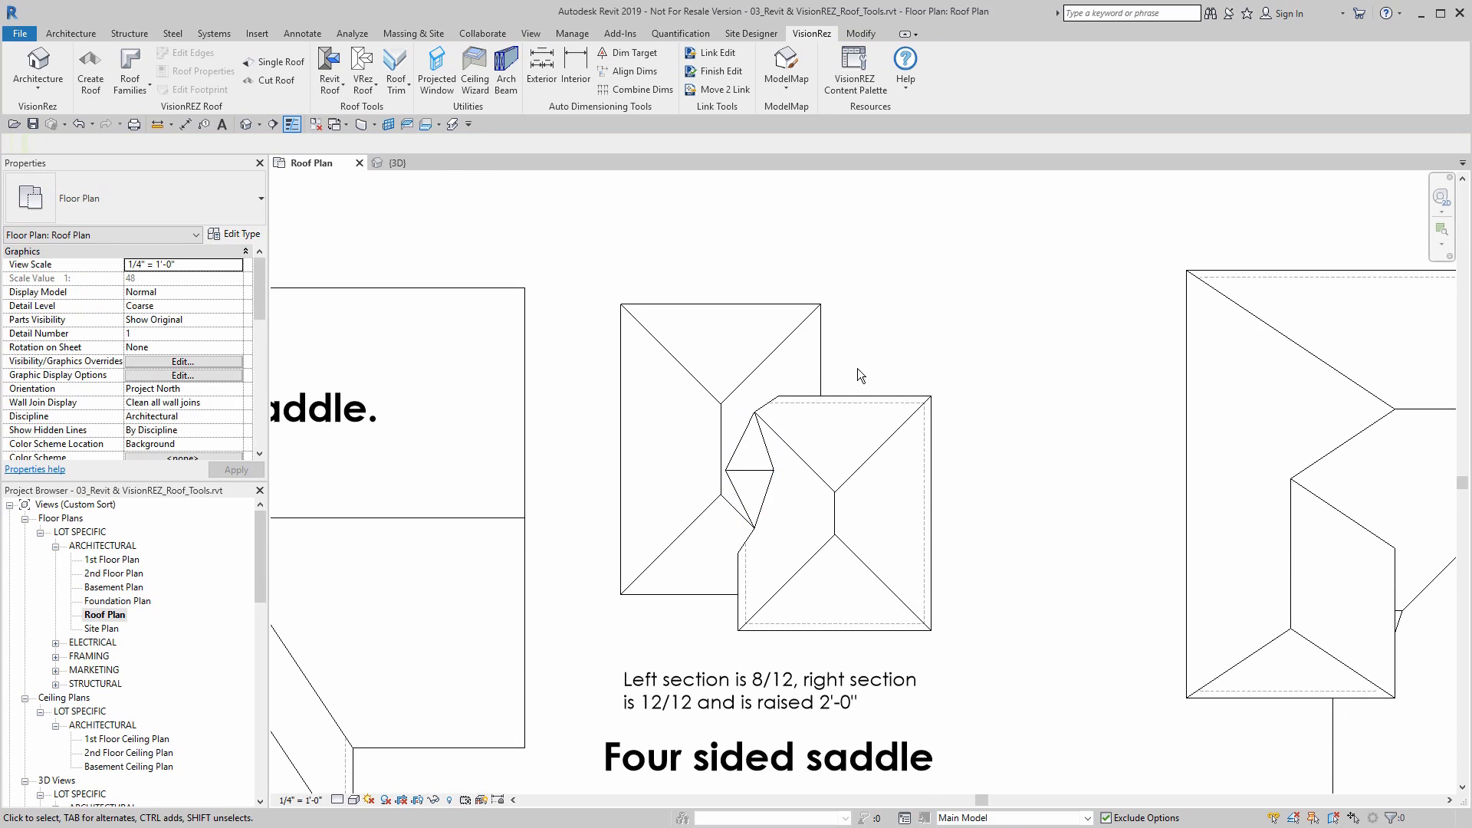
click(866, 389)
click(837, 361)
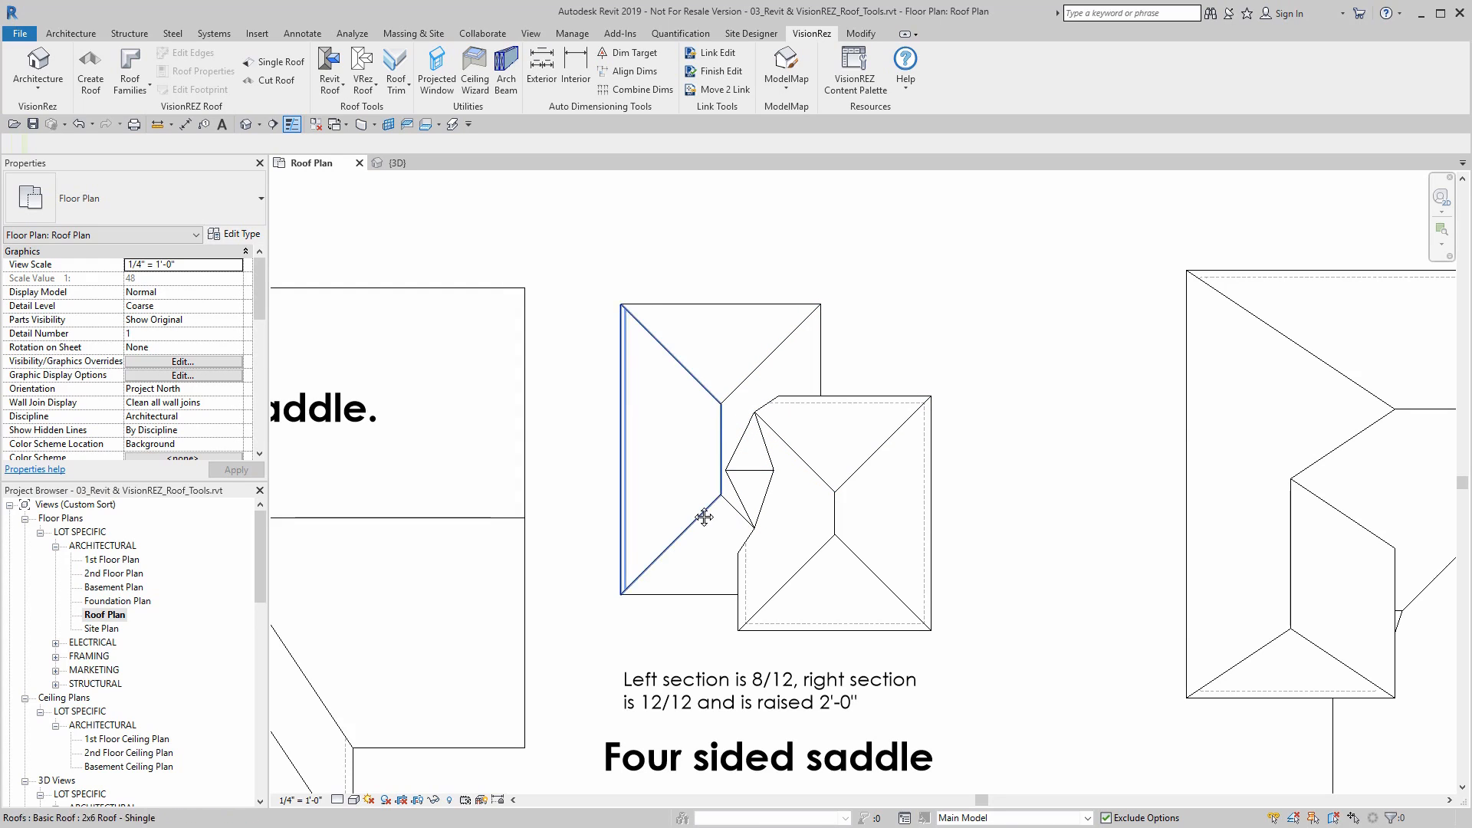
Step: Add a 4 Sided Saddle with the 2x6 Roof - Shingle style and 4/12 pitch between the lower sample's two overlapping hip roofs
middle_drag(704, 517, 718, 204)
scroll(799, 612, down, 4)
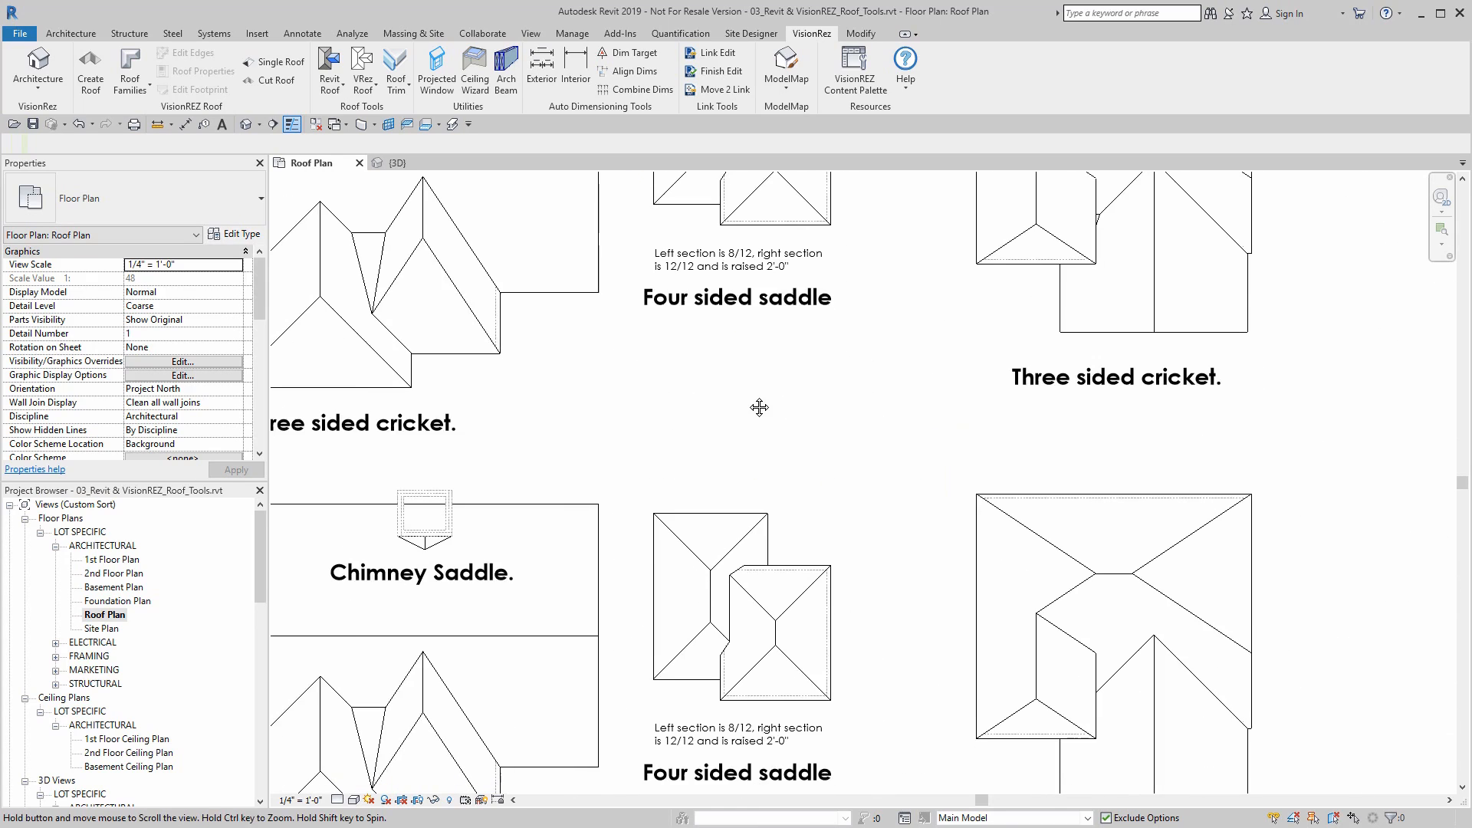
scroll(840, 424, up, 6)
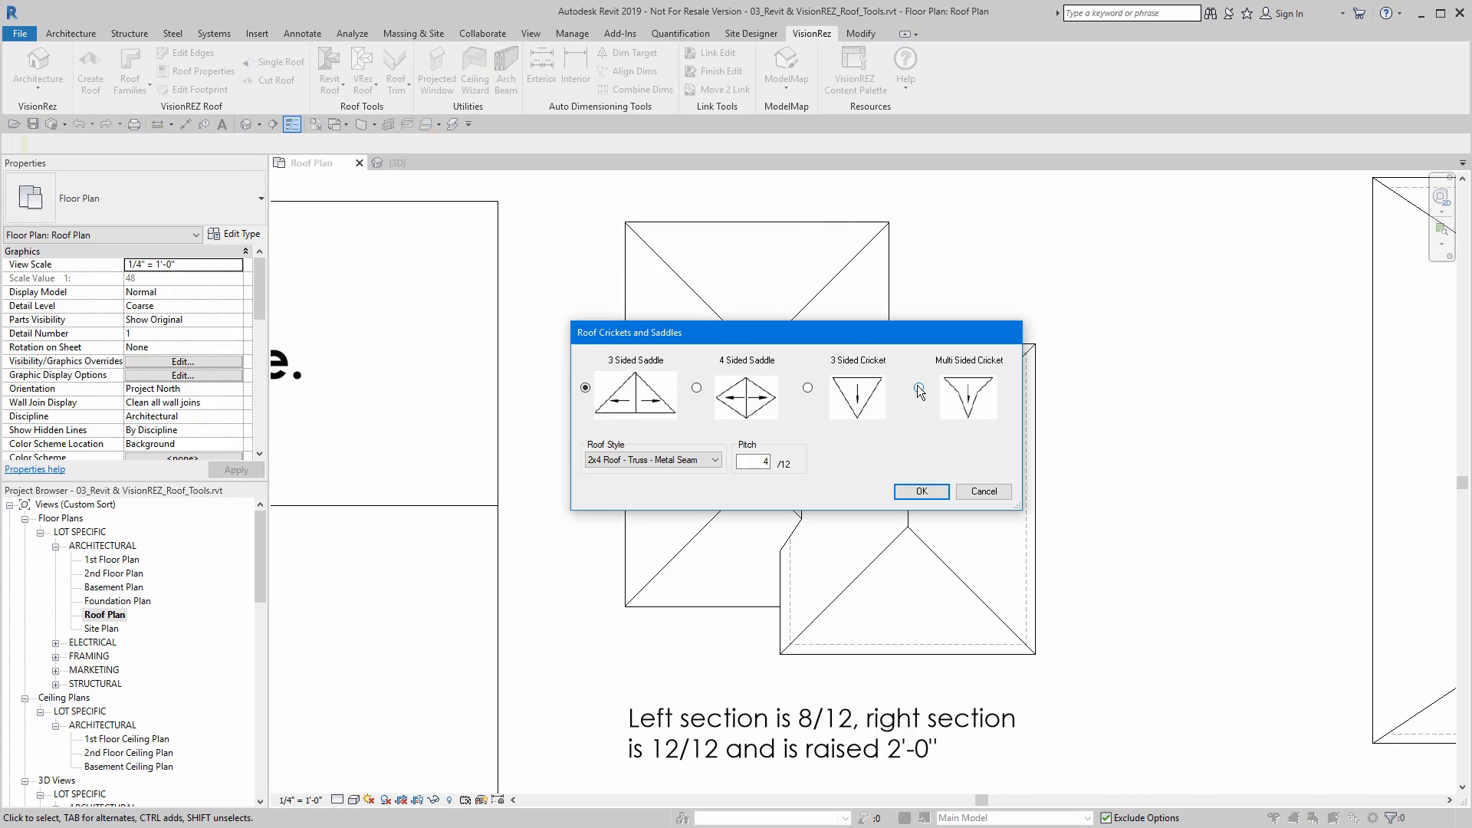
click(696, 388)
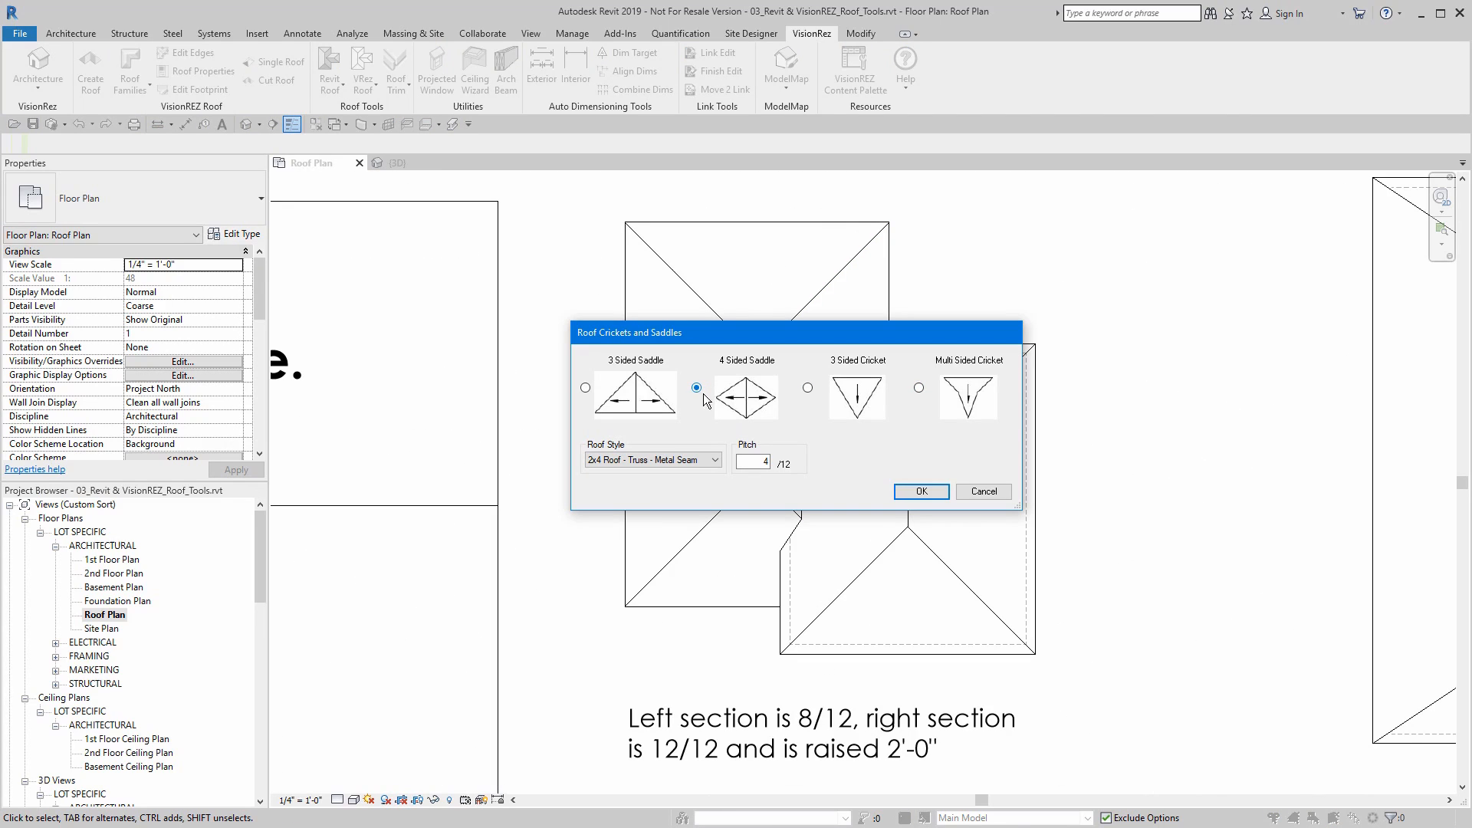
click(624, 460)
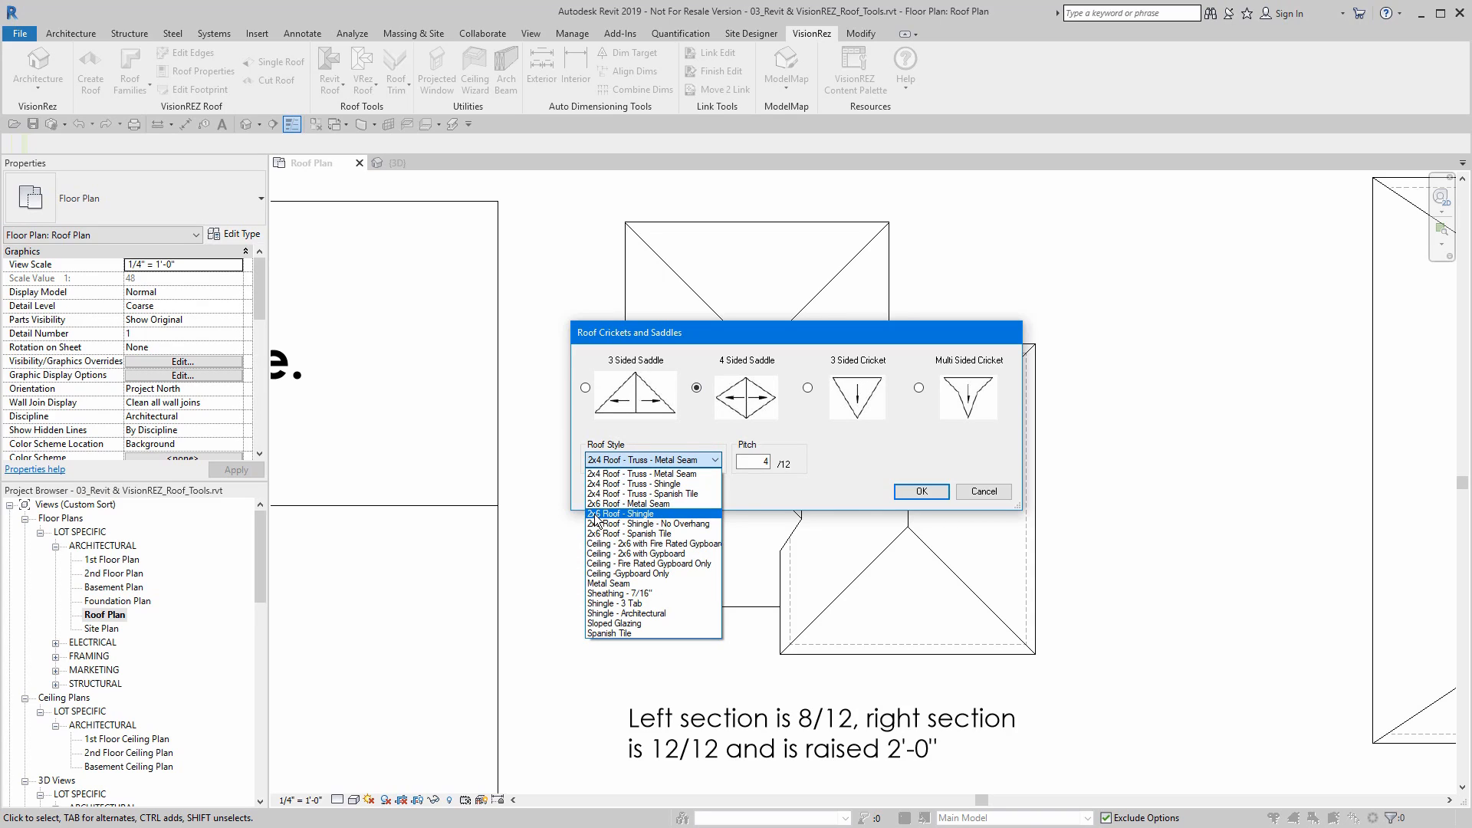
click(596, 515)
click(920, 491)
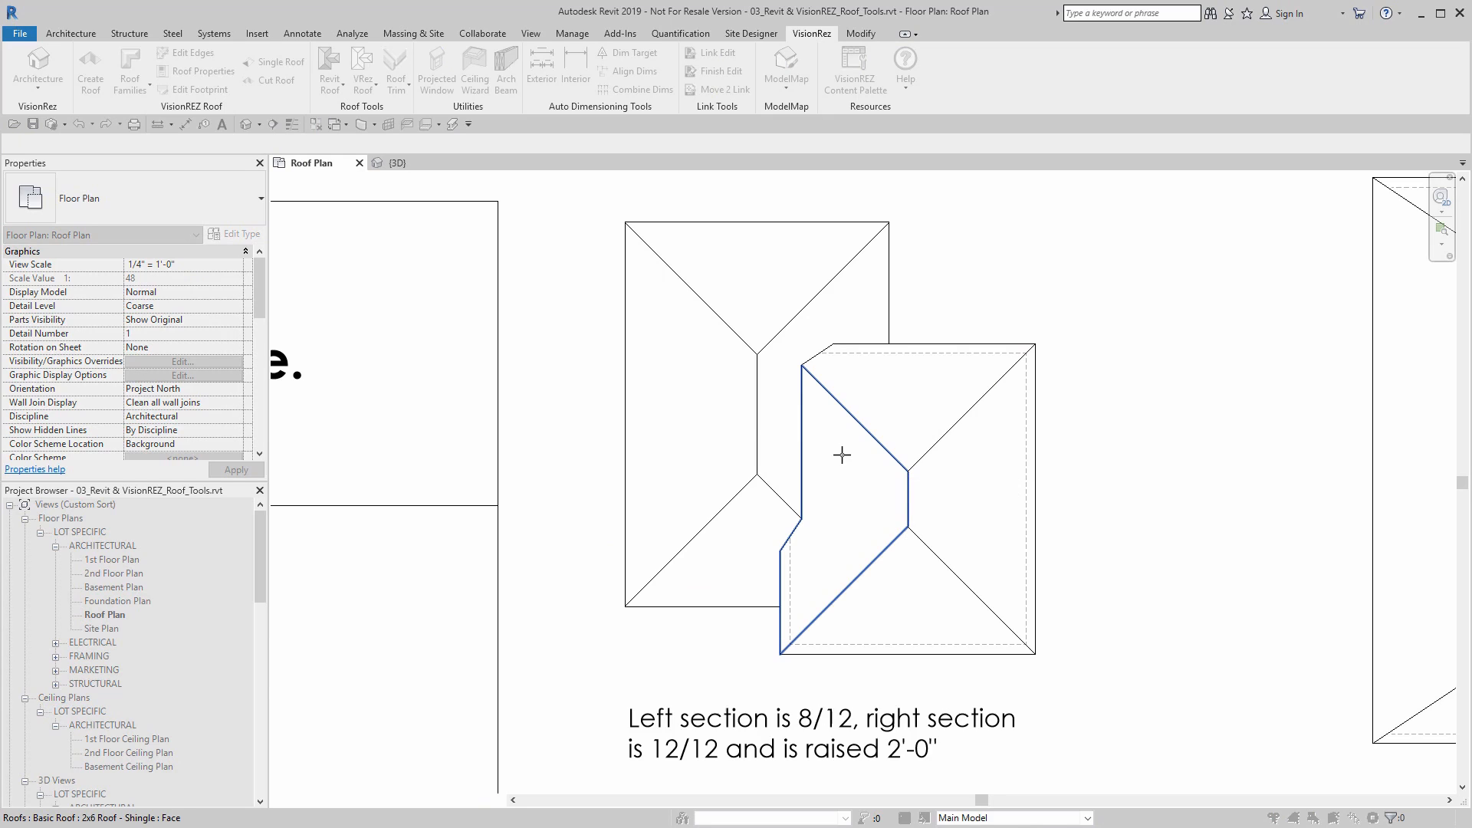
click(841, 454)
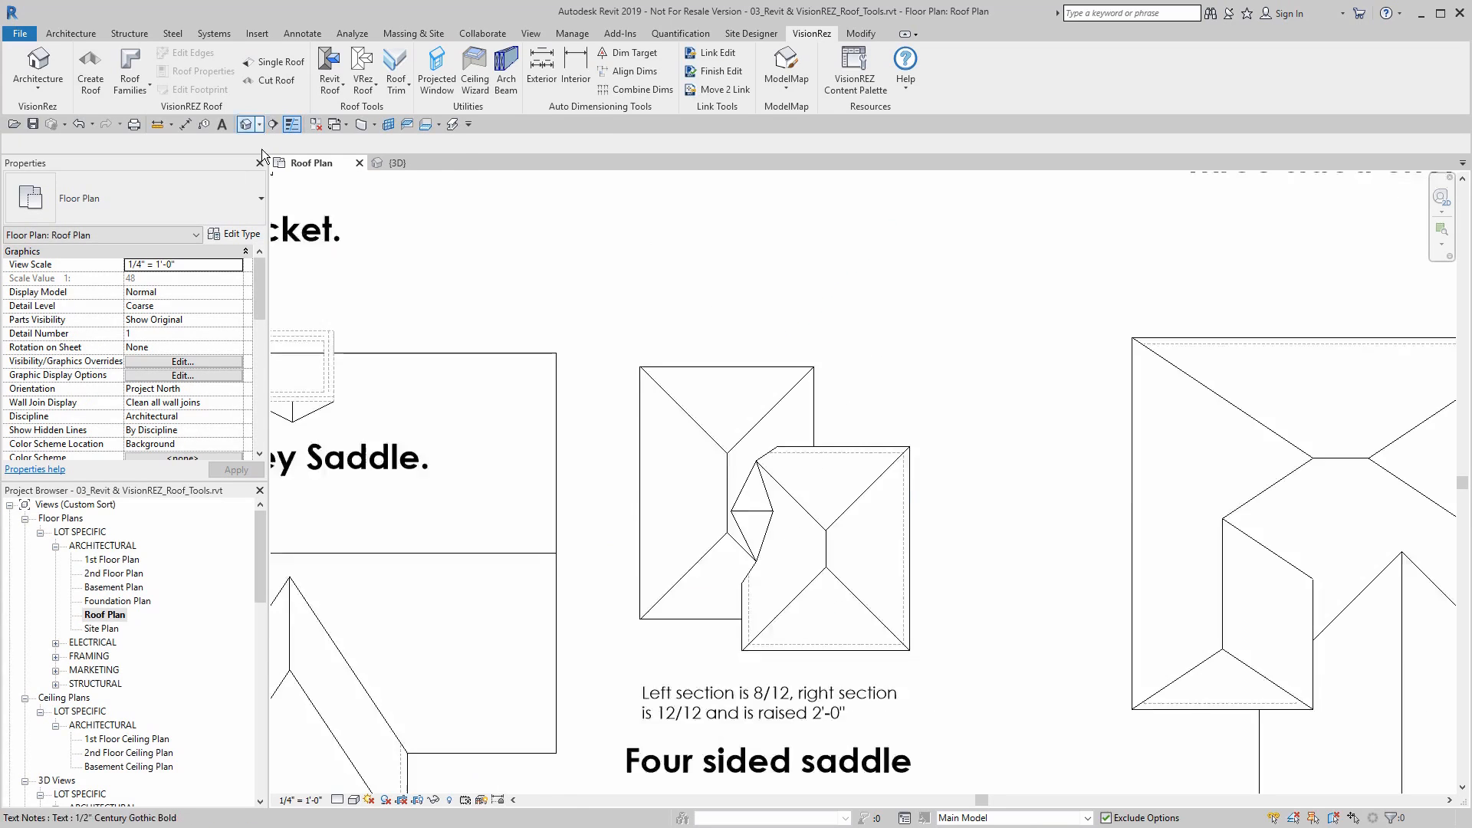
Step: Inspect the new four sided saddle between the lower sample's hip roofs in the 3D view
click(397, 162)
scroll(824, 529, up, 2)
shift+middle_drag(813, 510, 690, 407)
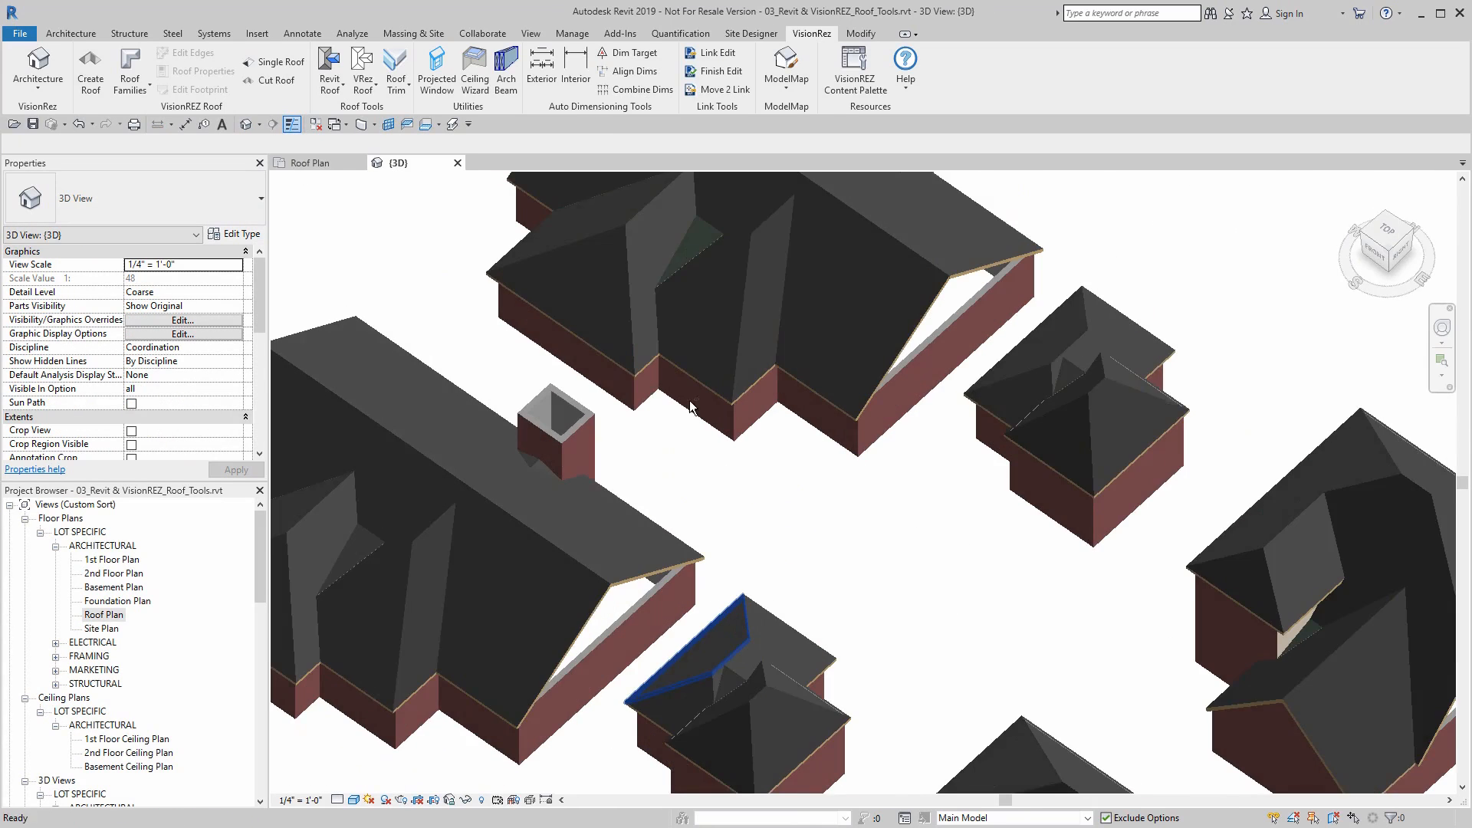
scroll(710, 679, up, 5)
middle_drag(702, 708, 749, 444)
scroll(798, 502, up, 4)
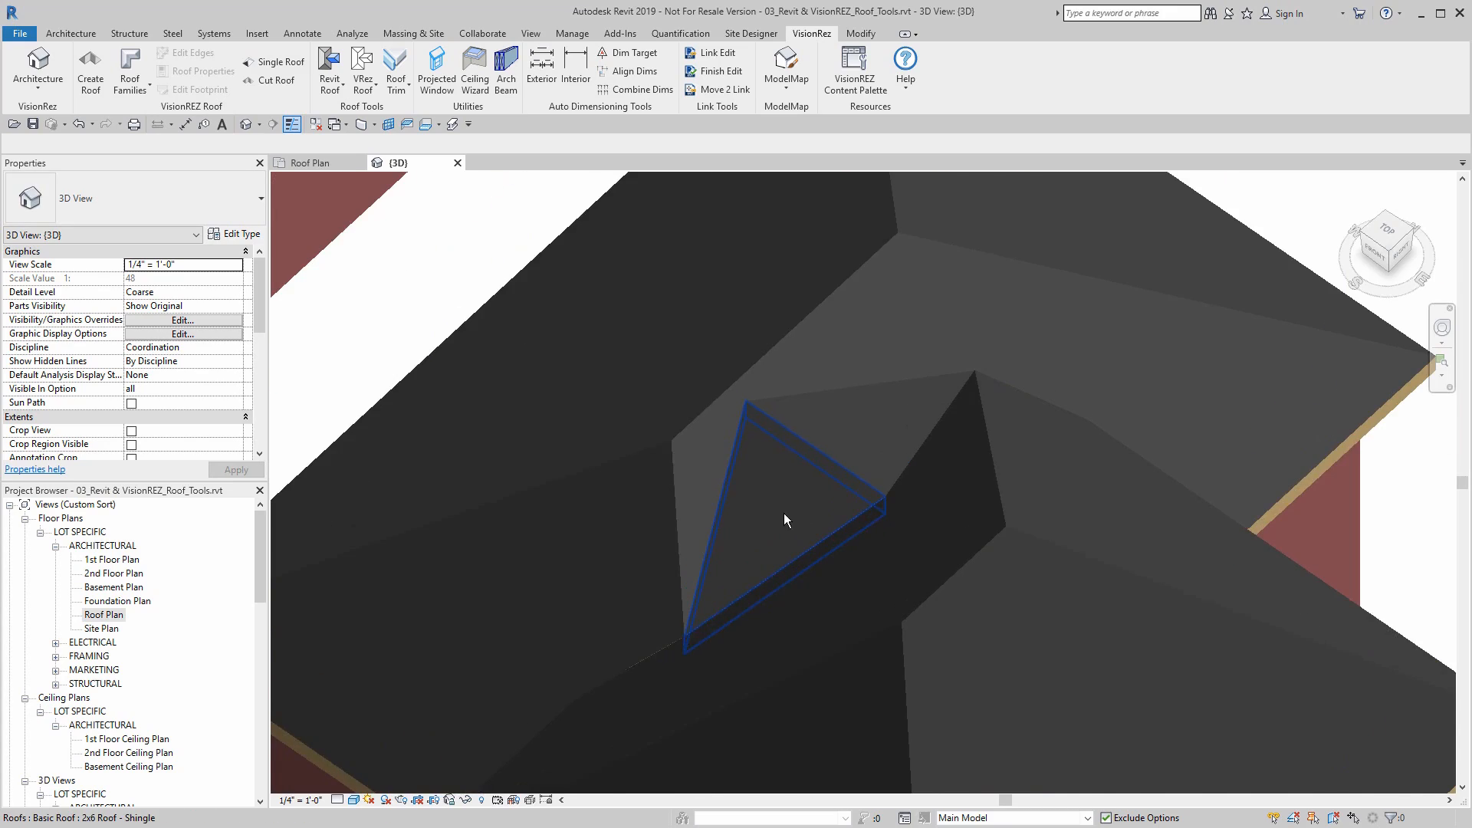
Step: Set the 3D view's visual style to Hidden Line and check the saddle's faces against the adjoining roofs
click(354, 800)
click(391, 730)
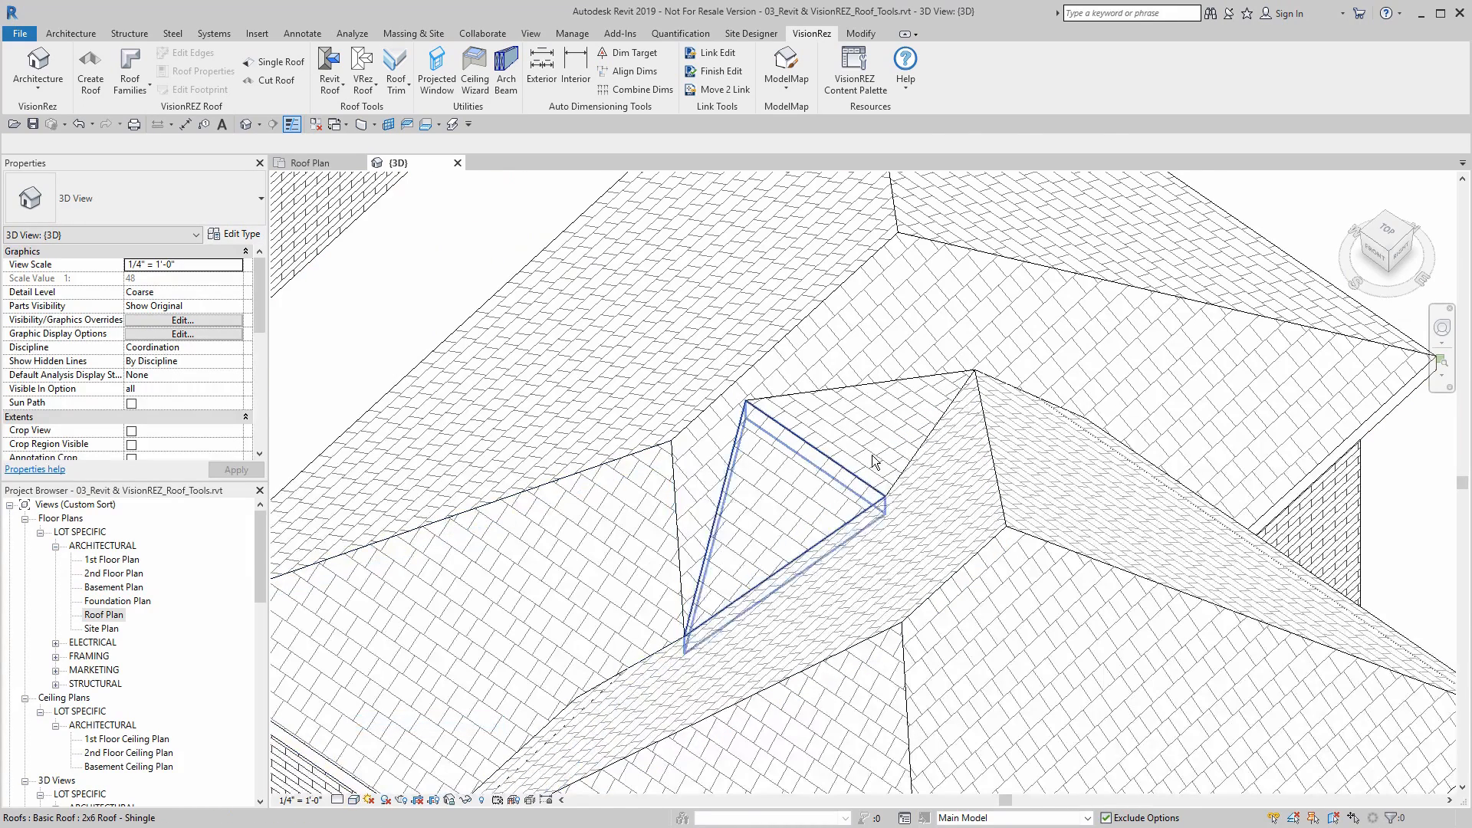
click(886, 420)
key(Escape)
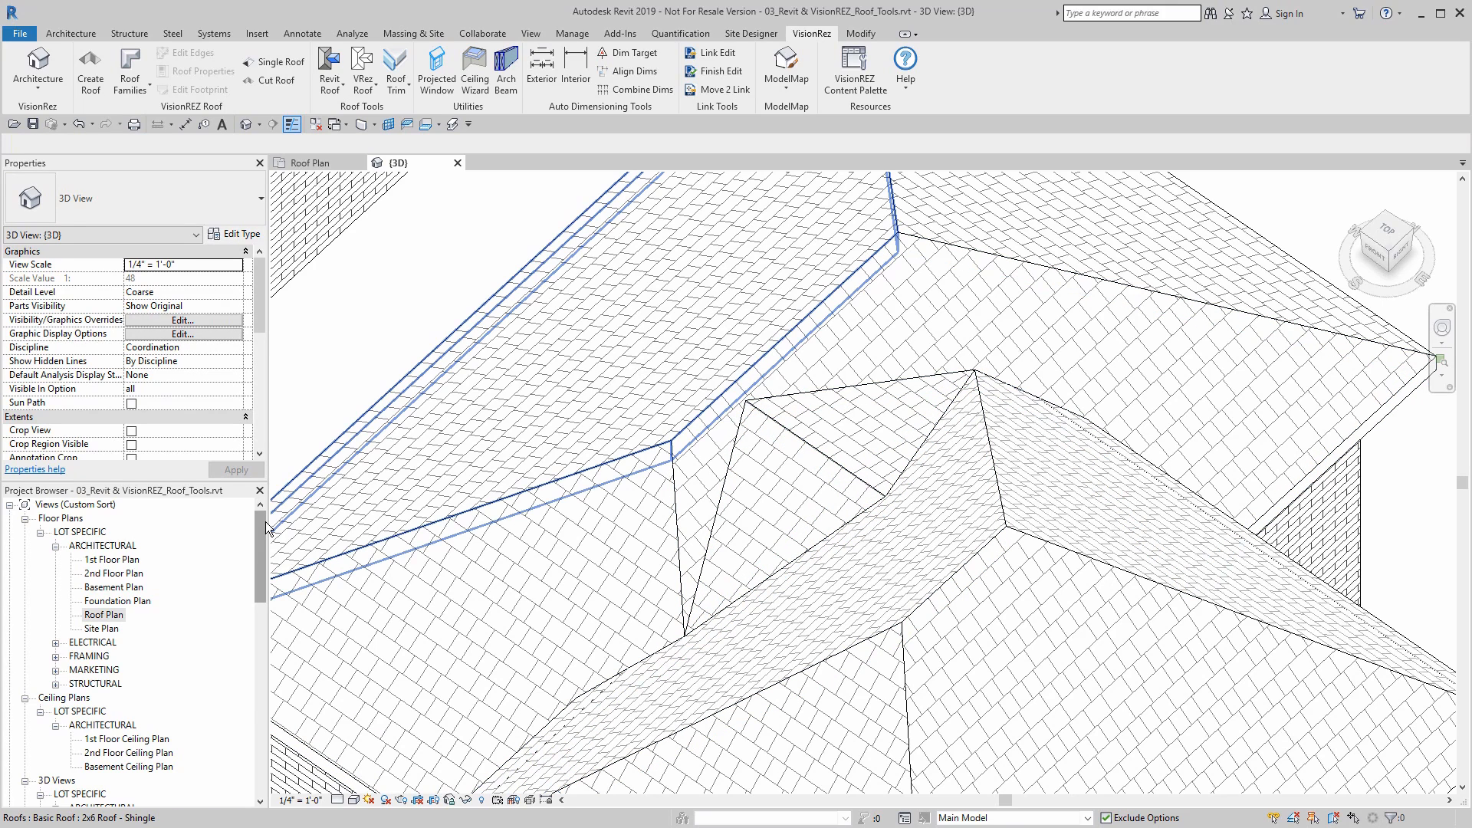
Step: In the Roof Plan, temporarily hide the small hip's side and end roof faces that cover the upper sample's three sided cricket
key(ctrl+Tab)
scroll(989, 366, down, 2)
middle_drag(990, 366, 651, 466)
scroll(670, 292, down, 1)
middle_drag(727, 324, 653, 539)
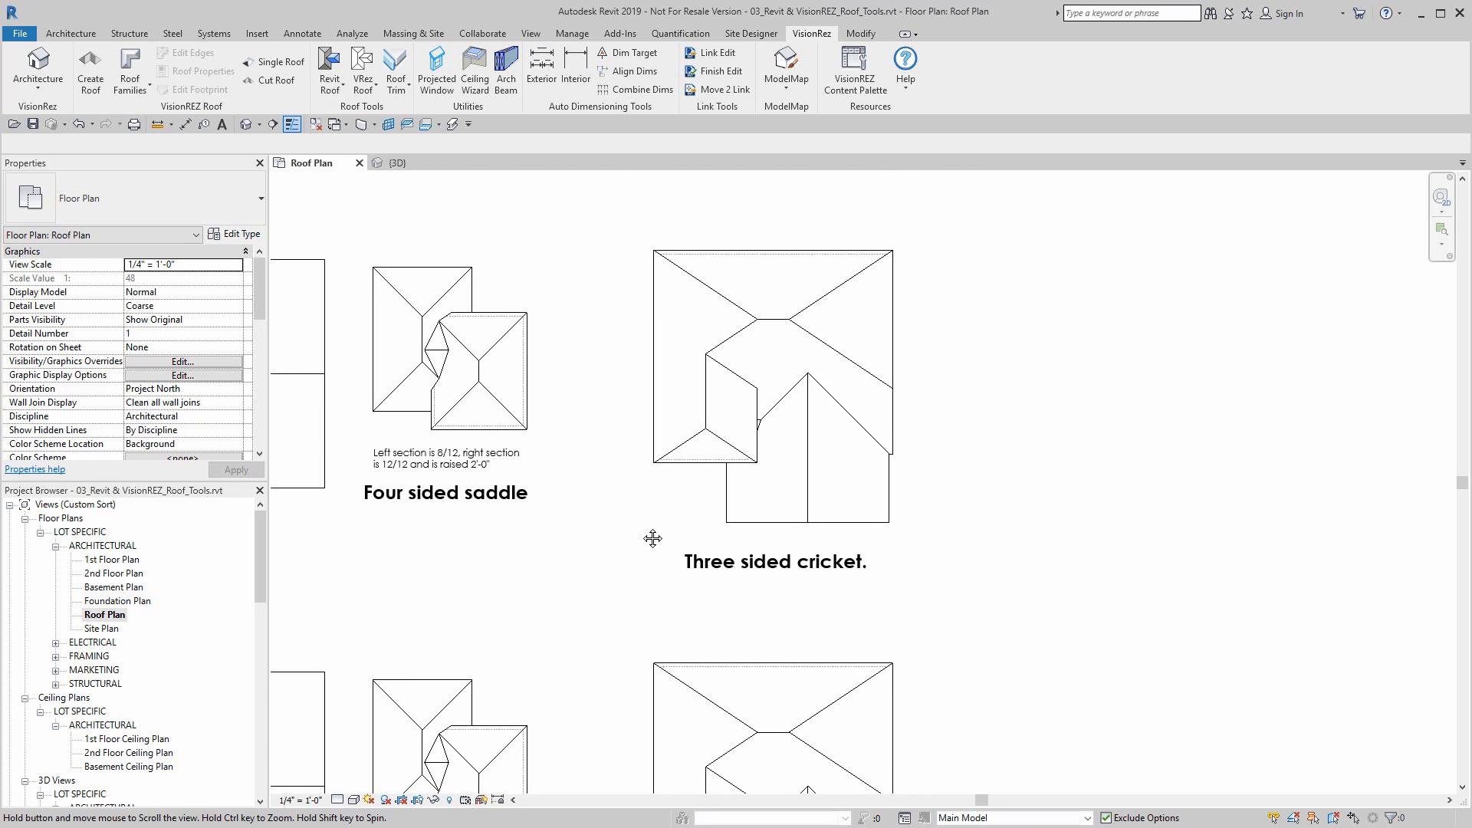
scroll(788, 421, down, 1)
scroll(788, 421, up, 4)
click(614, 424)
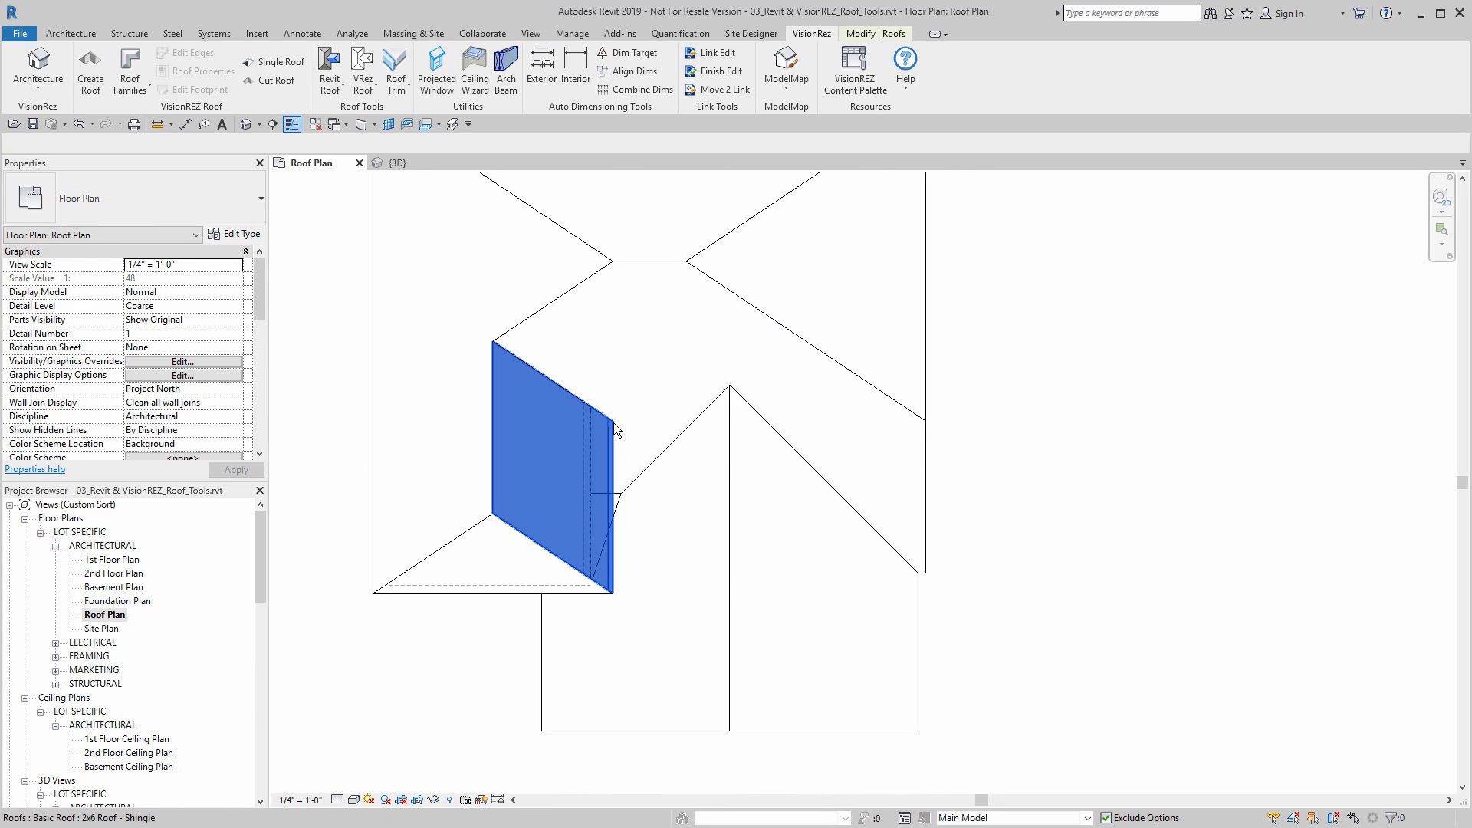
key(h)
key(h)
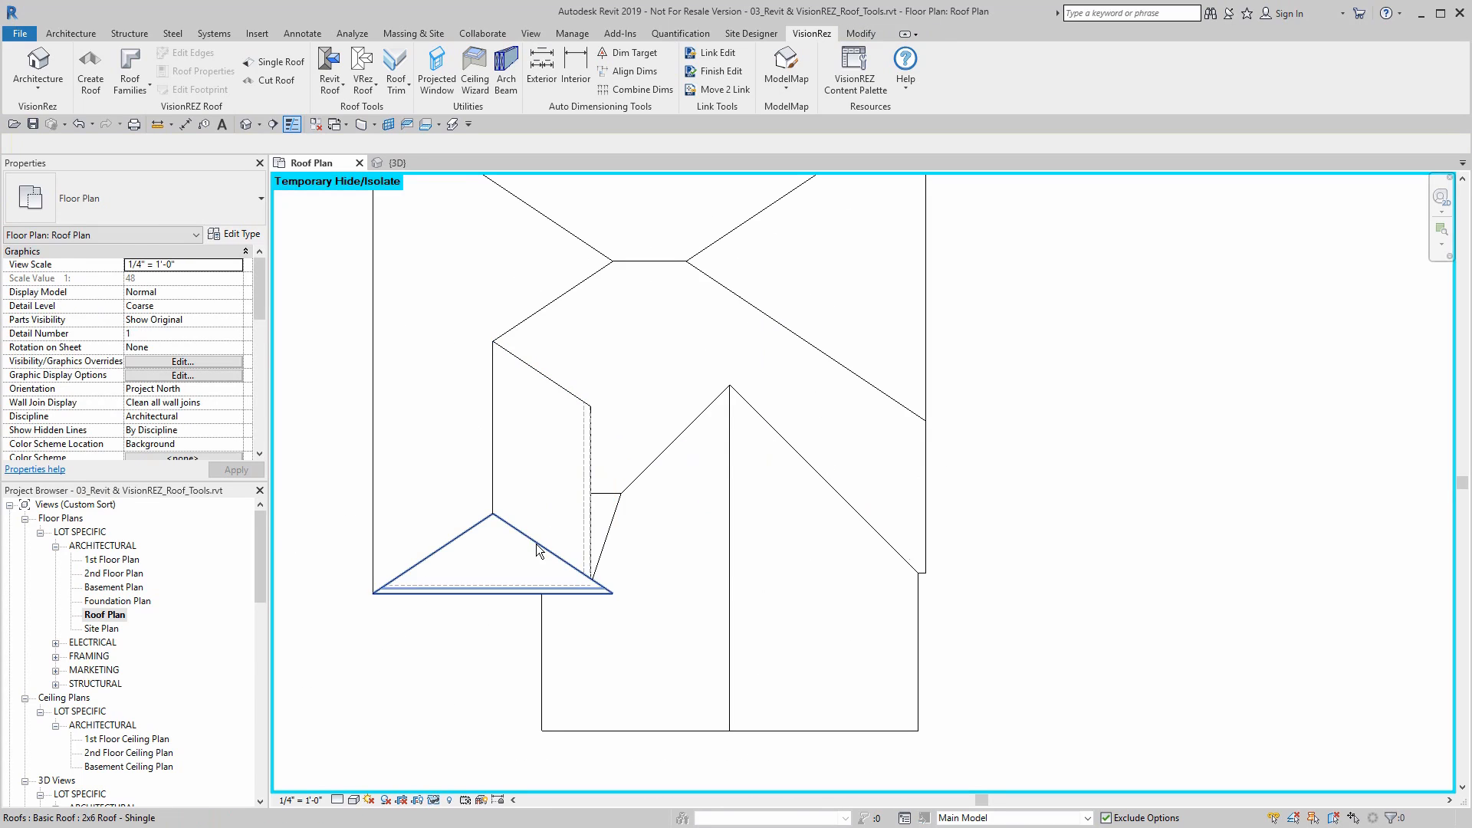
click(536, 545)
key(h)
key(h)
Step: Check the properties of the uncovered cricket beside the gable roof, and reset the temporary hide
scroll(569, 536, up, 3)
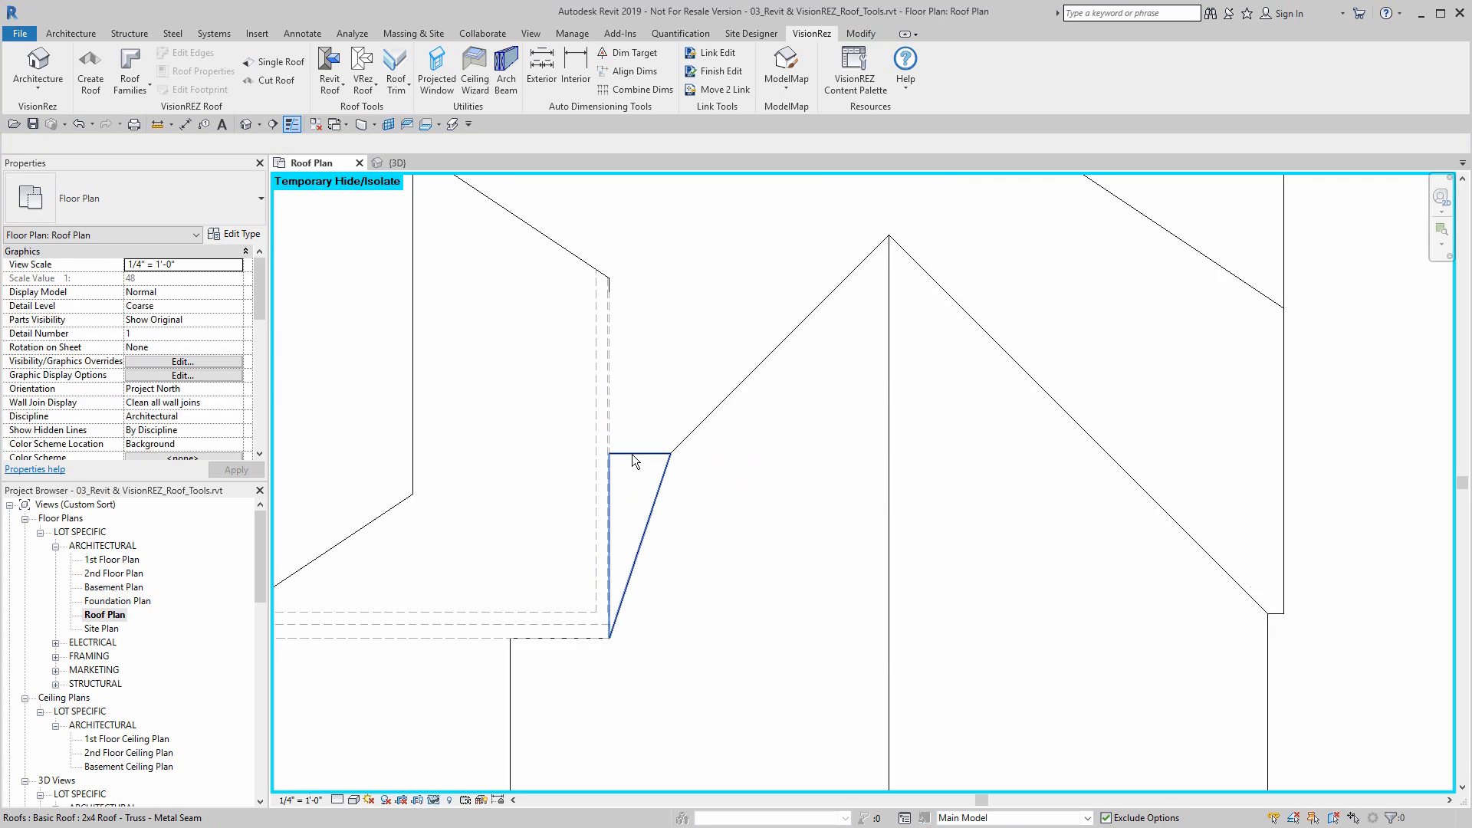
click(632, 455)
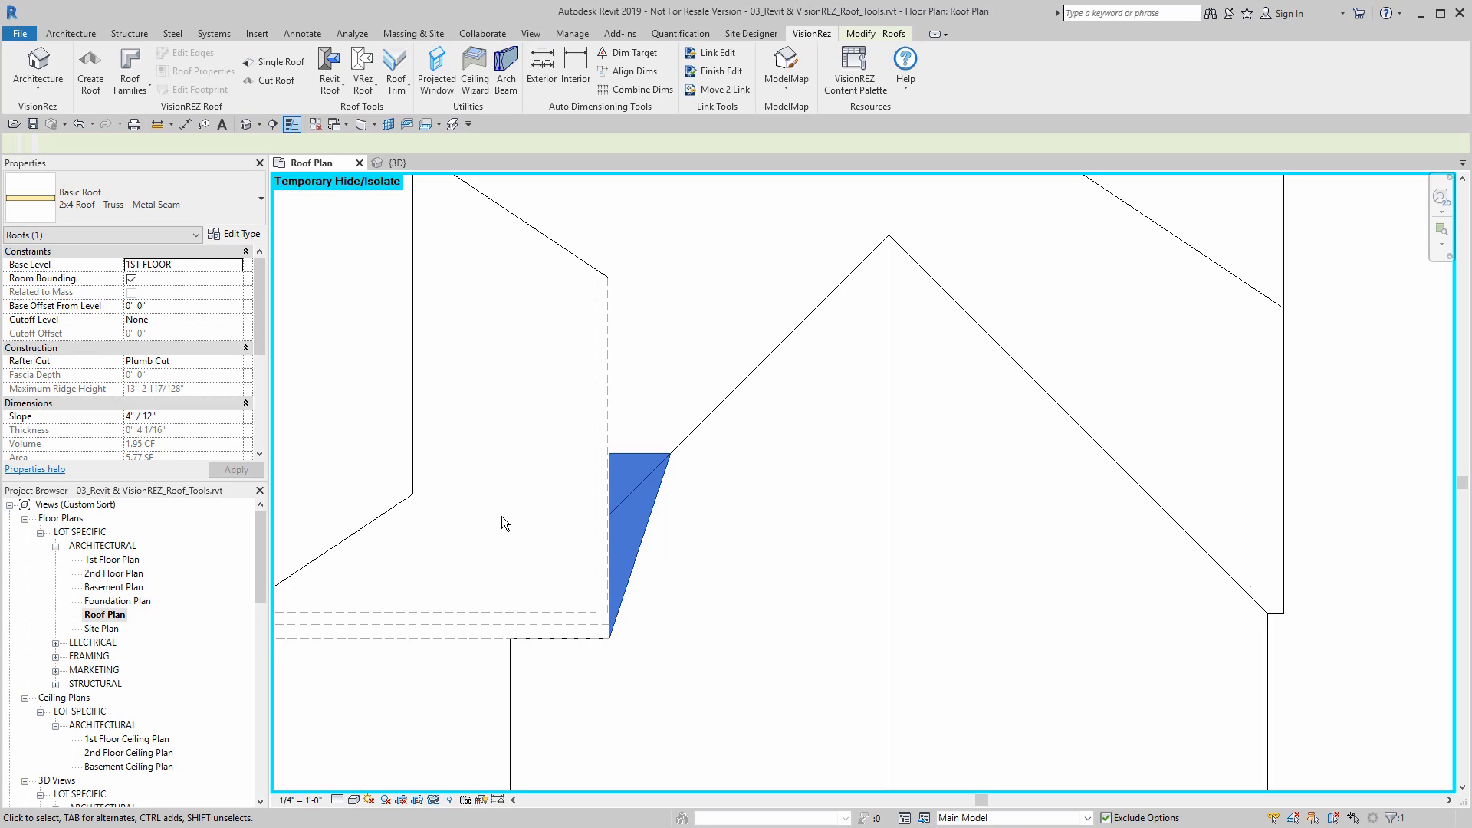
key(Escape)
key(h)
key(r)
scroll(613, 541, down, 4)
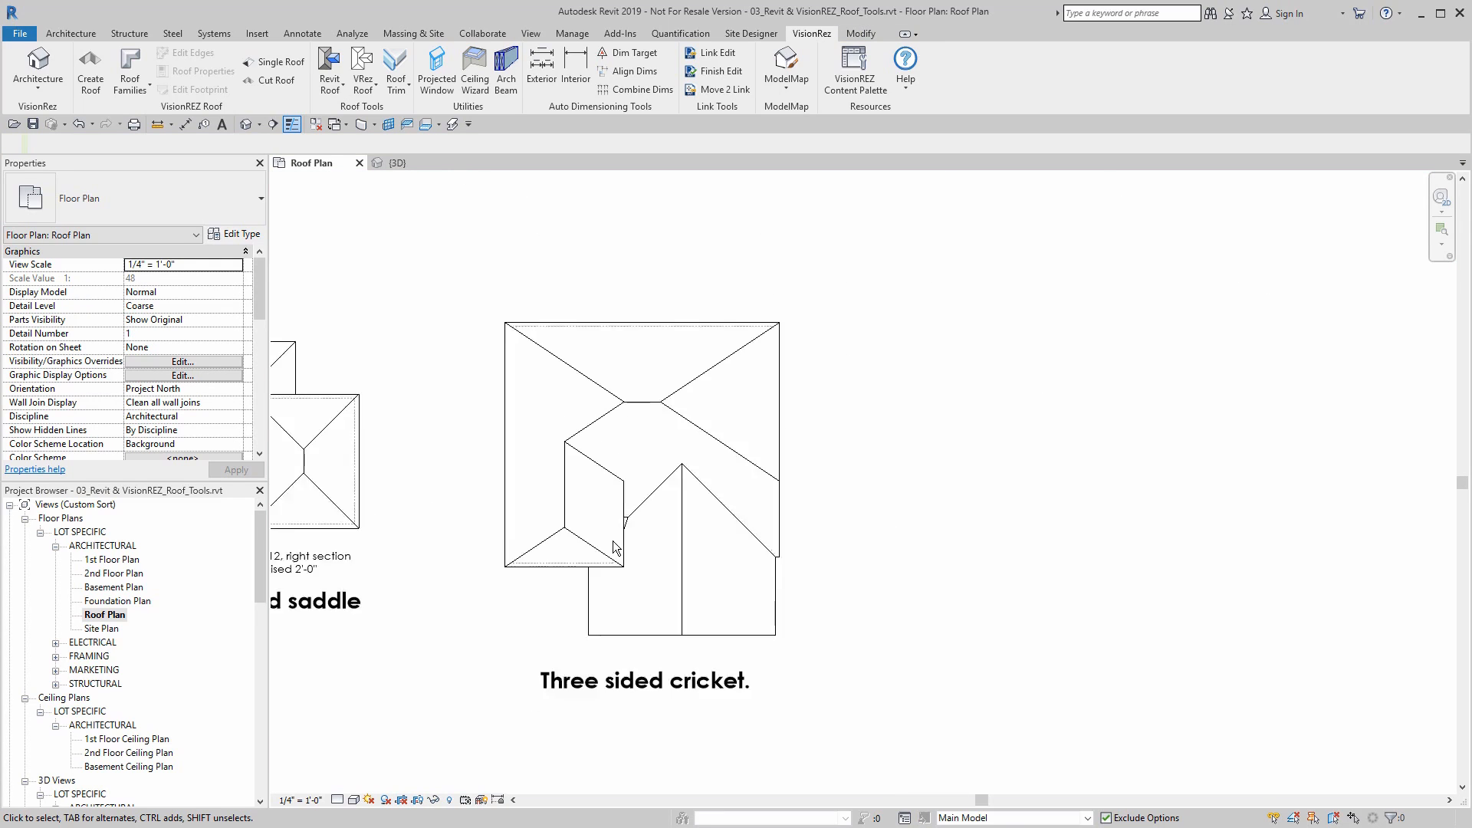
Step: On the lower three sided cricket sample, temporarily hide the small hip's side and end roof faces to expose the walls below
middle_drag(623, 495, 645, 218)
scroll(664, 468, down, 1)
scroll(668, 460, up, 10)
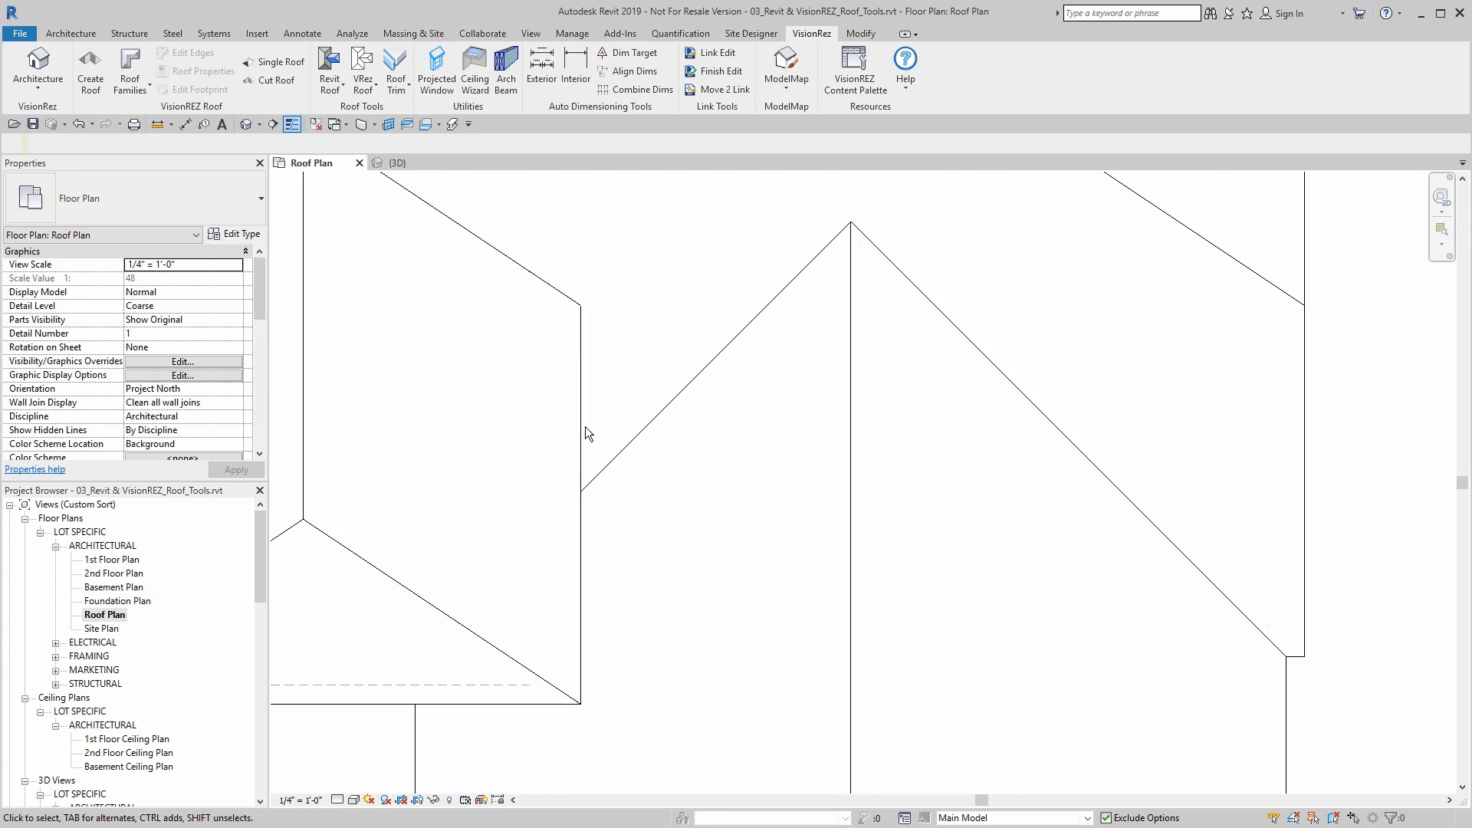
middle_drag(580, 434, 676, 374)
click(703, 391)
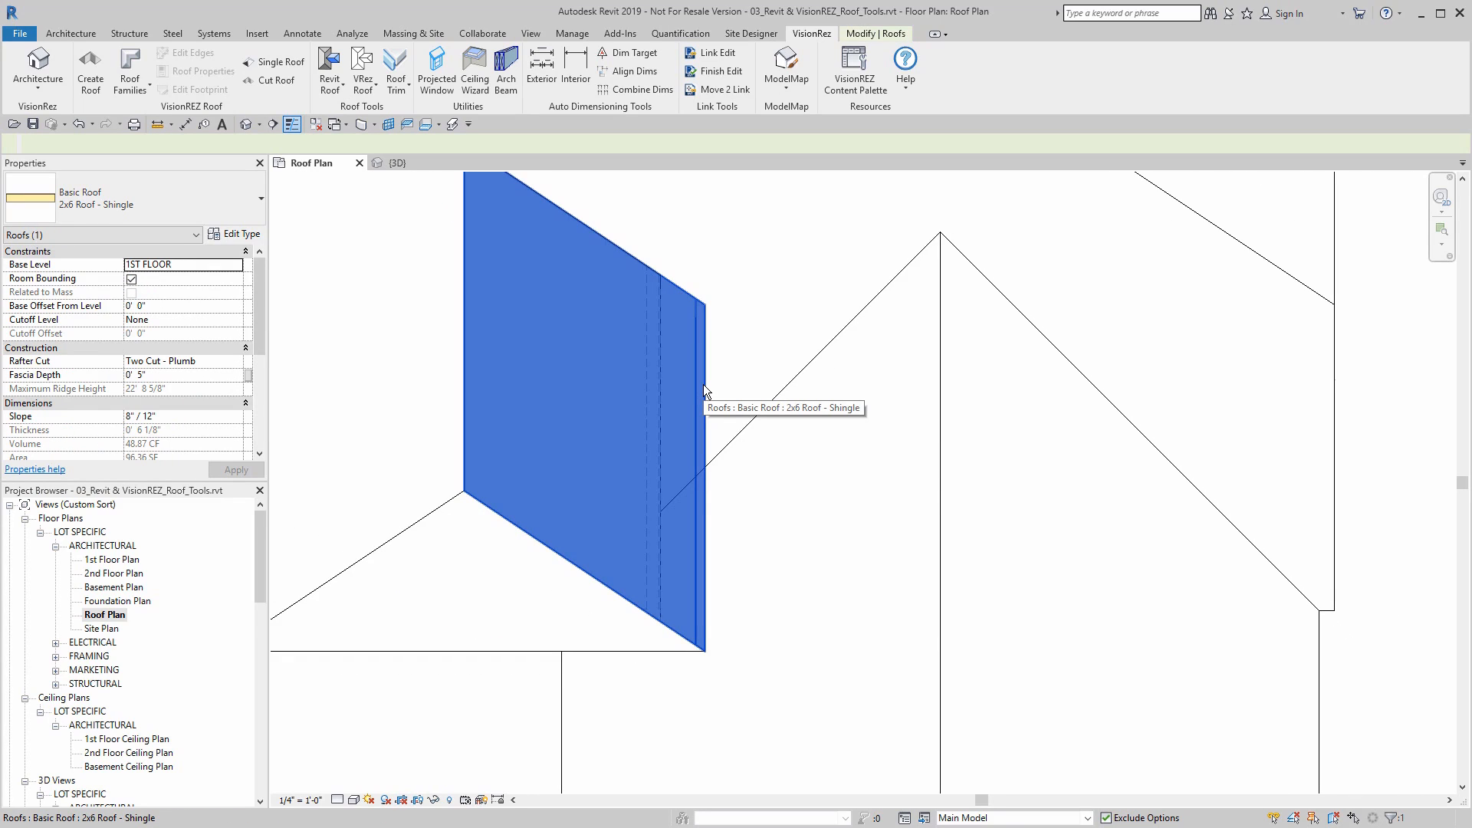
key(h)
key(h)
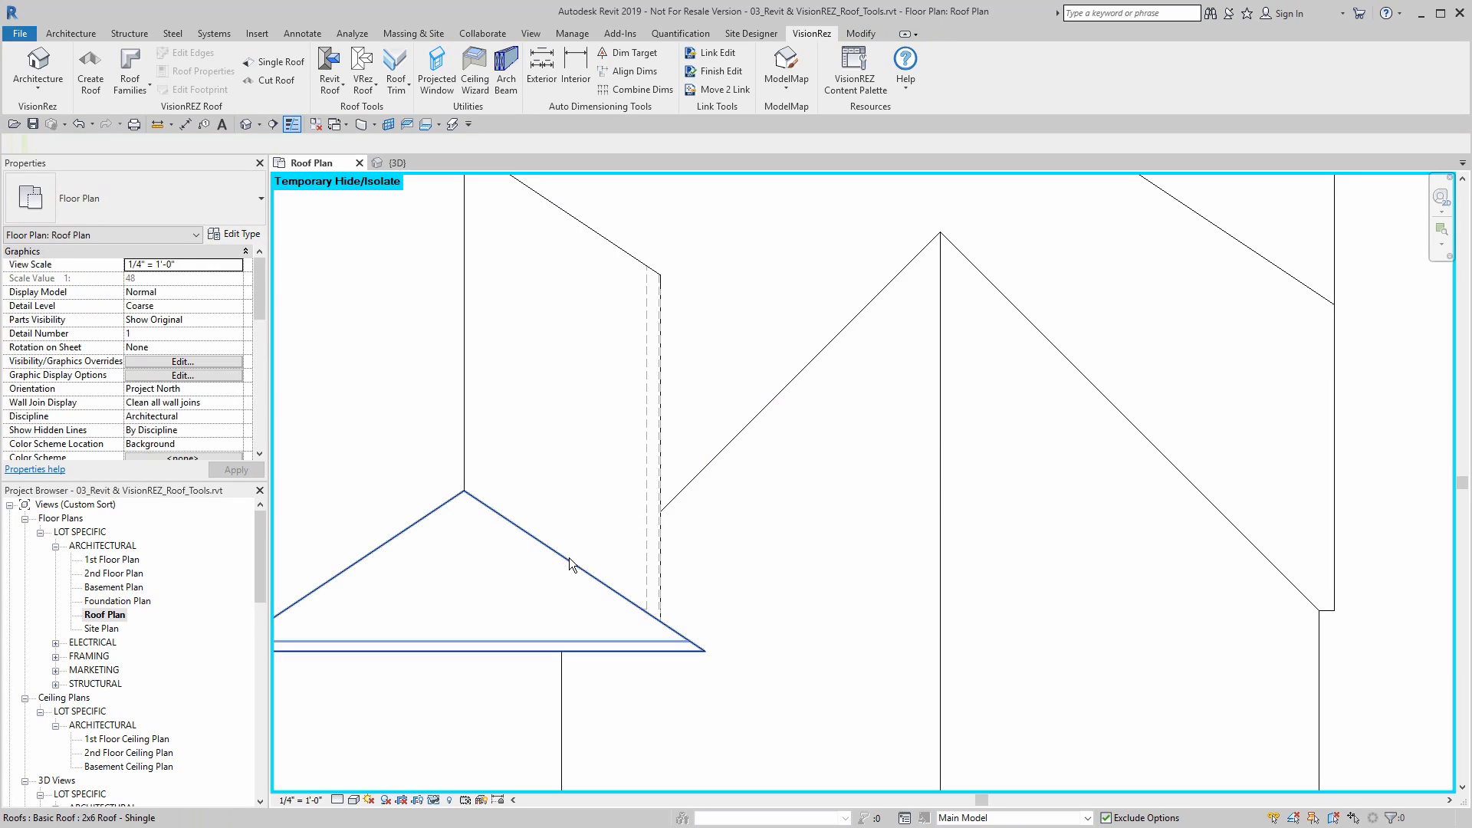
click(569, 558)
key(h)
key(h)
middle_drag(569, 497, 543, 430)
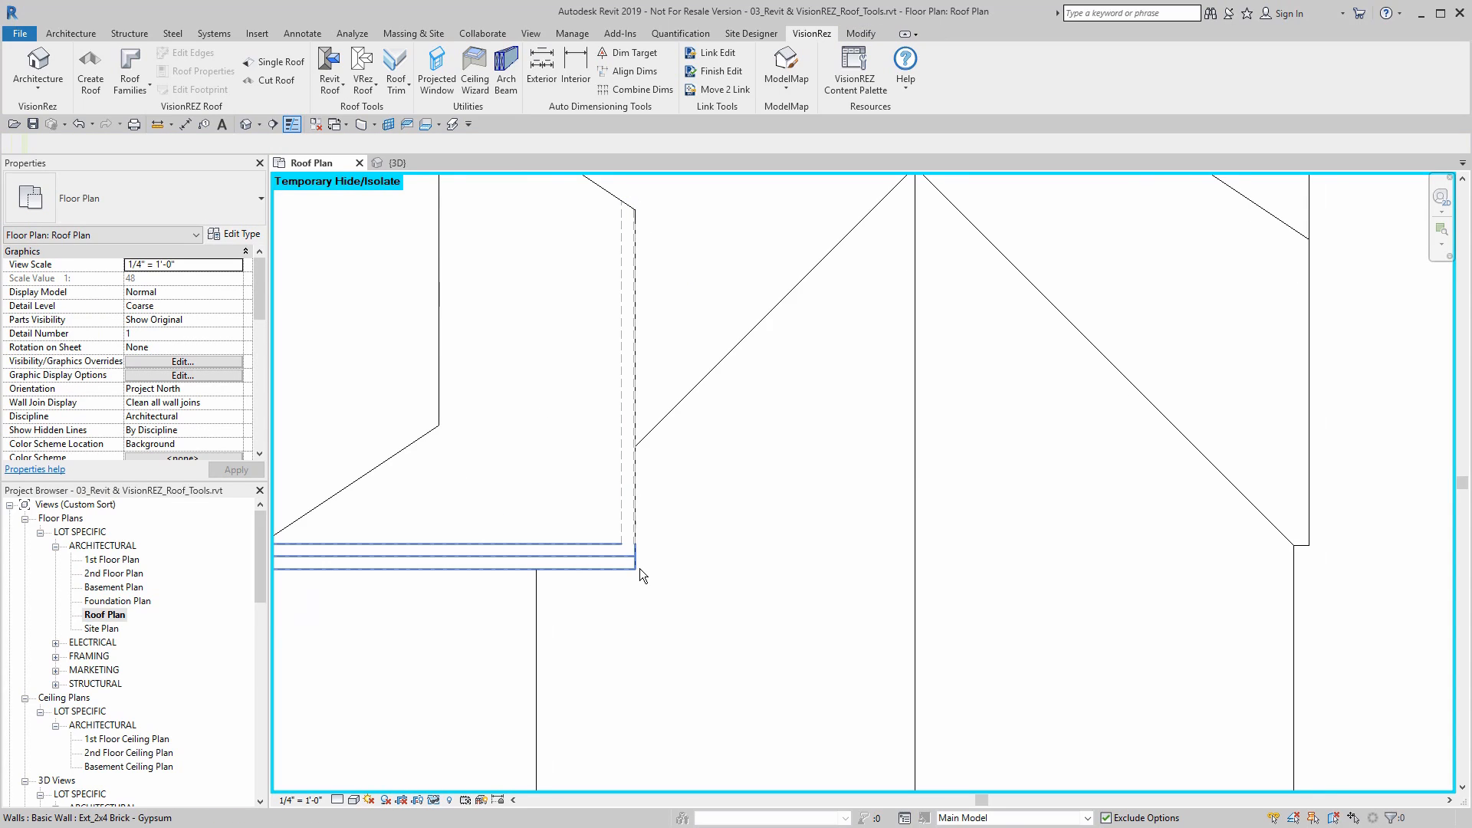
click(642, 437)
key(h)
key(h)
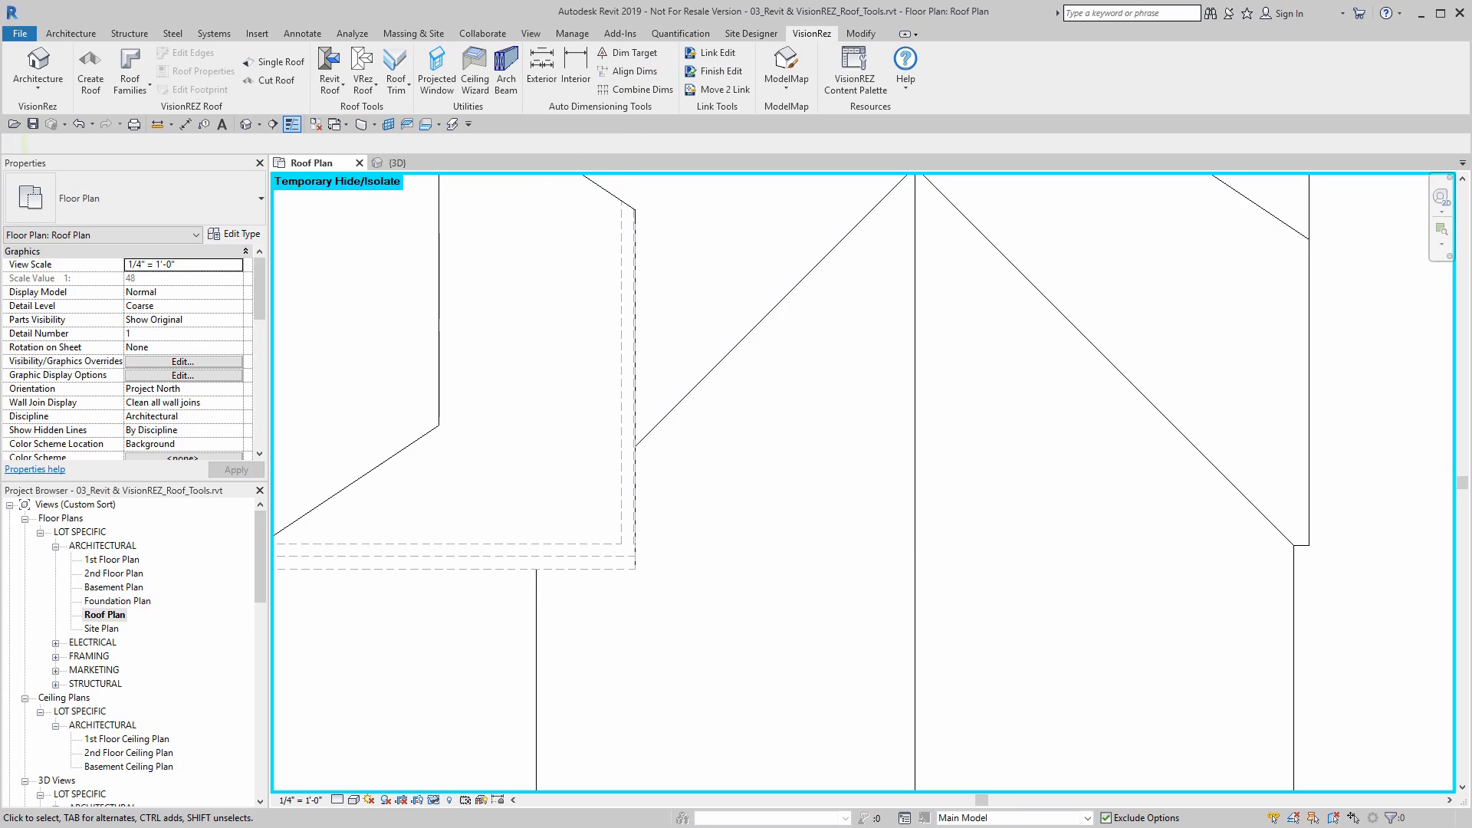
Step: Add a 3 Sided Cricket with the 2x6 Roof - Shingle style and 4/12 pitch from the exposed wall corner, picking the adjoining roof faces
middle_drag(782, 315, 808, 379)
click(363, 80)
click(403, 146)
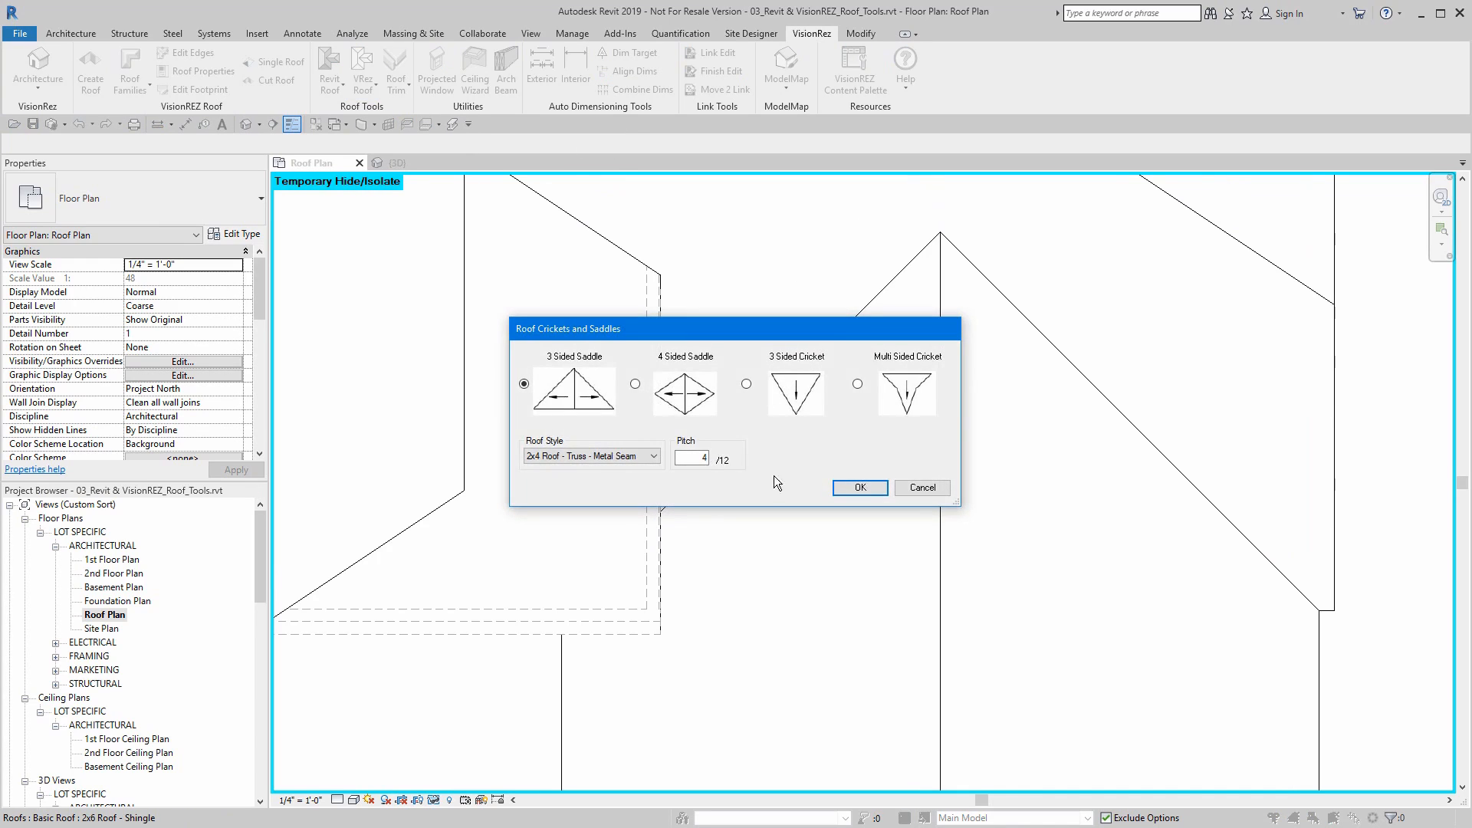
click(747, 384)
click(595, 460)
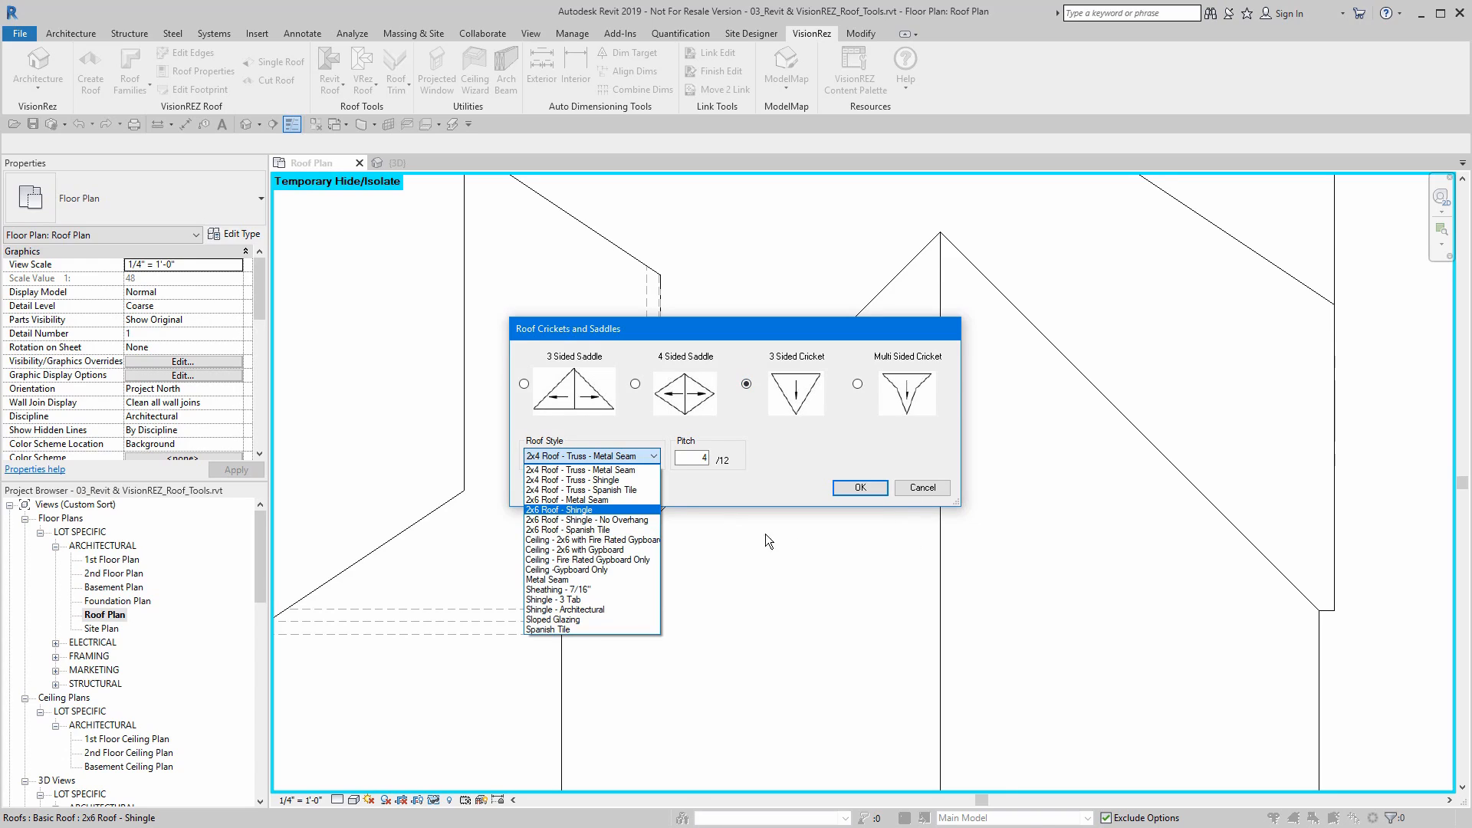
click(560, 509)
click(850, 487)
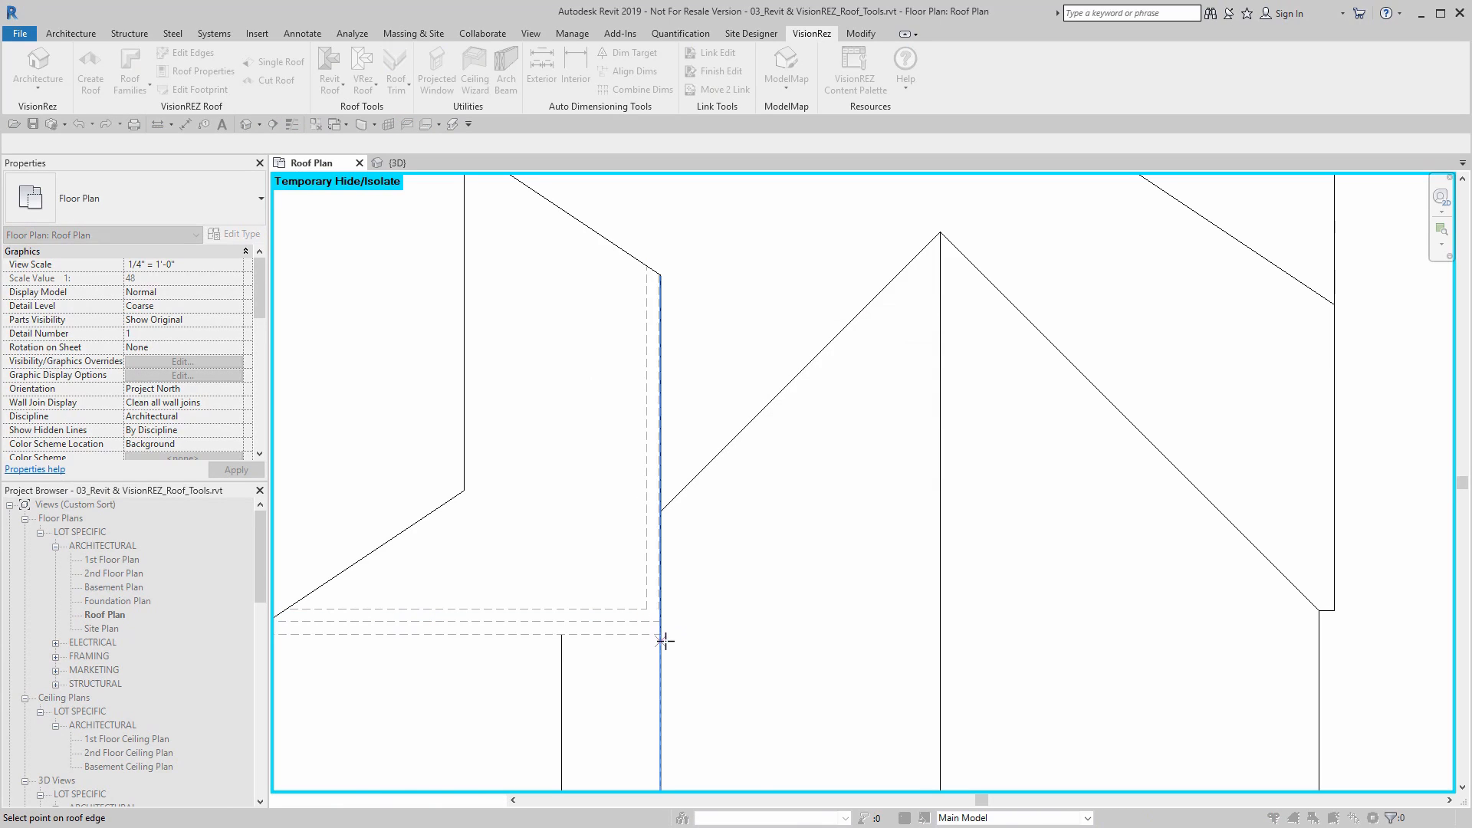
click(660, 634)
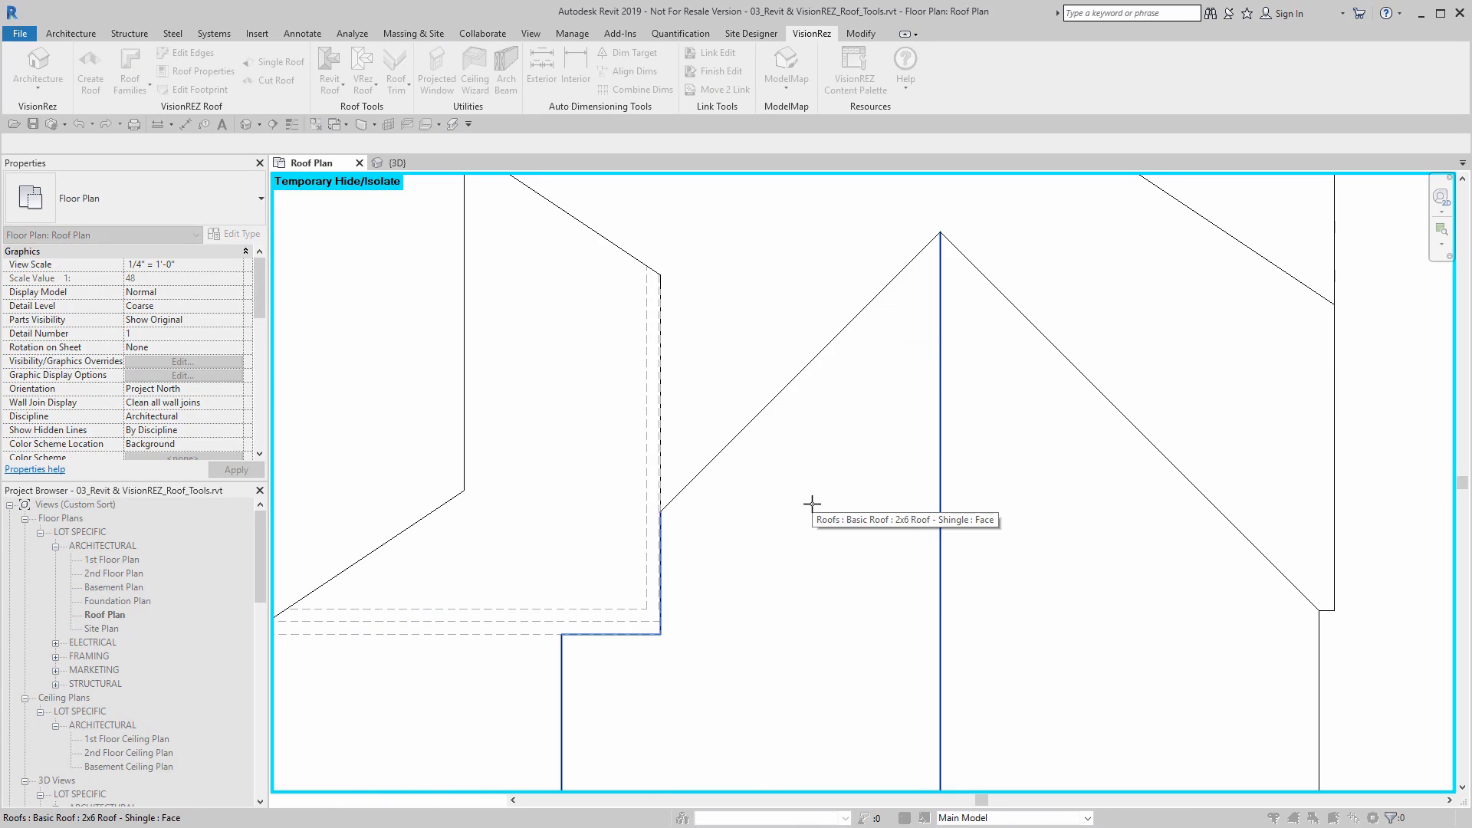
click(700, 349)
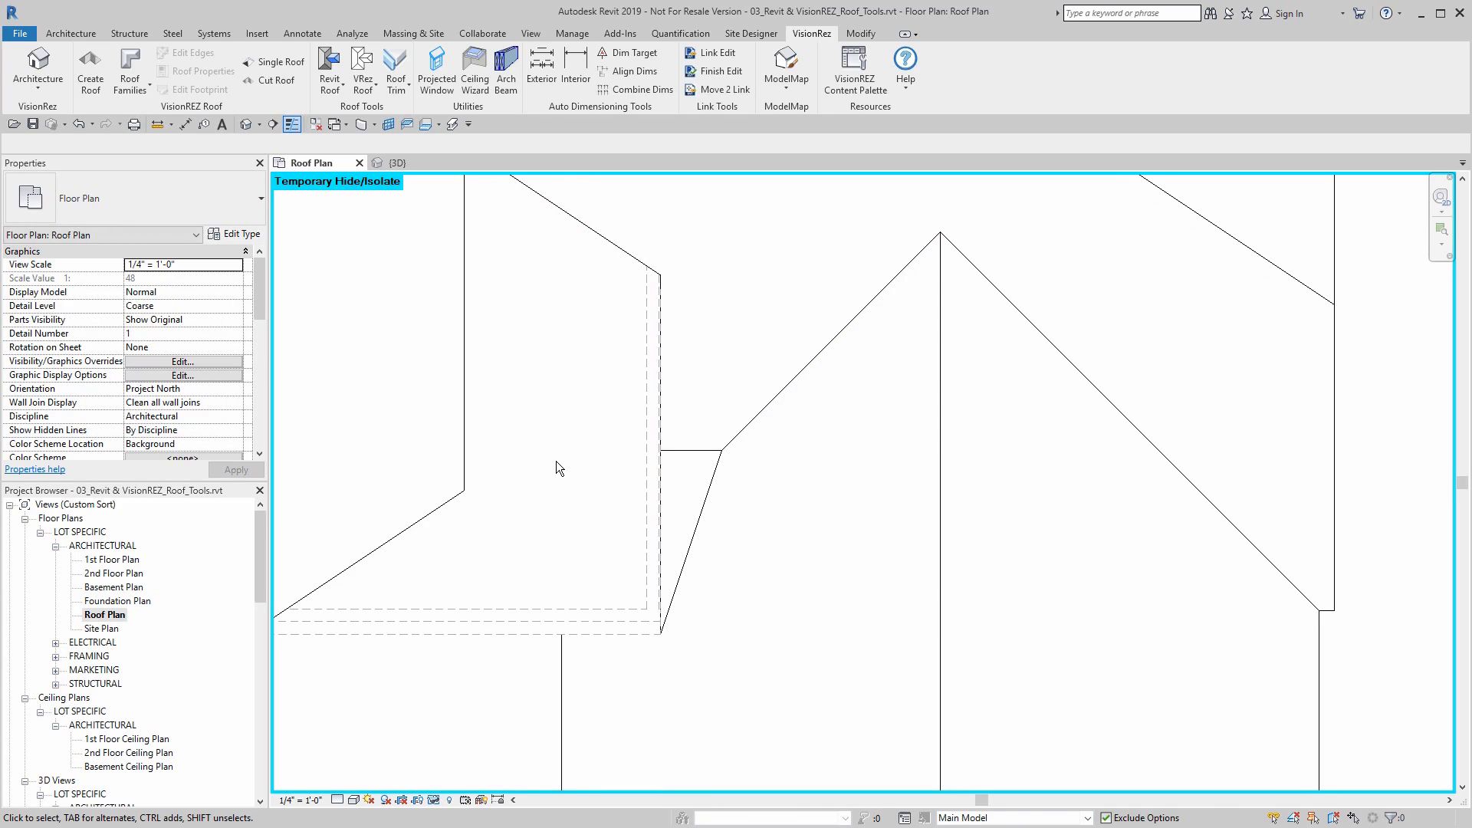
Step: Reset the temporary hide in the Roof Plan to restore the small hip's roof faces on the lower three sided cricket sample
key(h)
key(r)
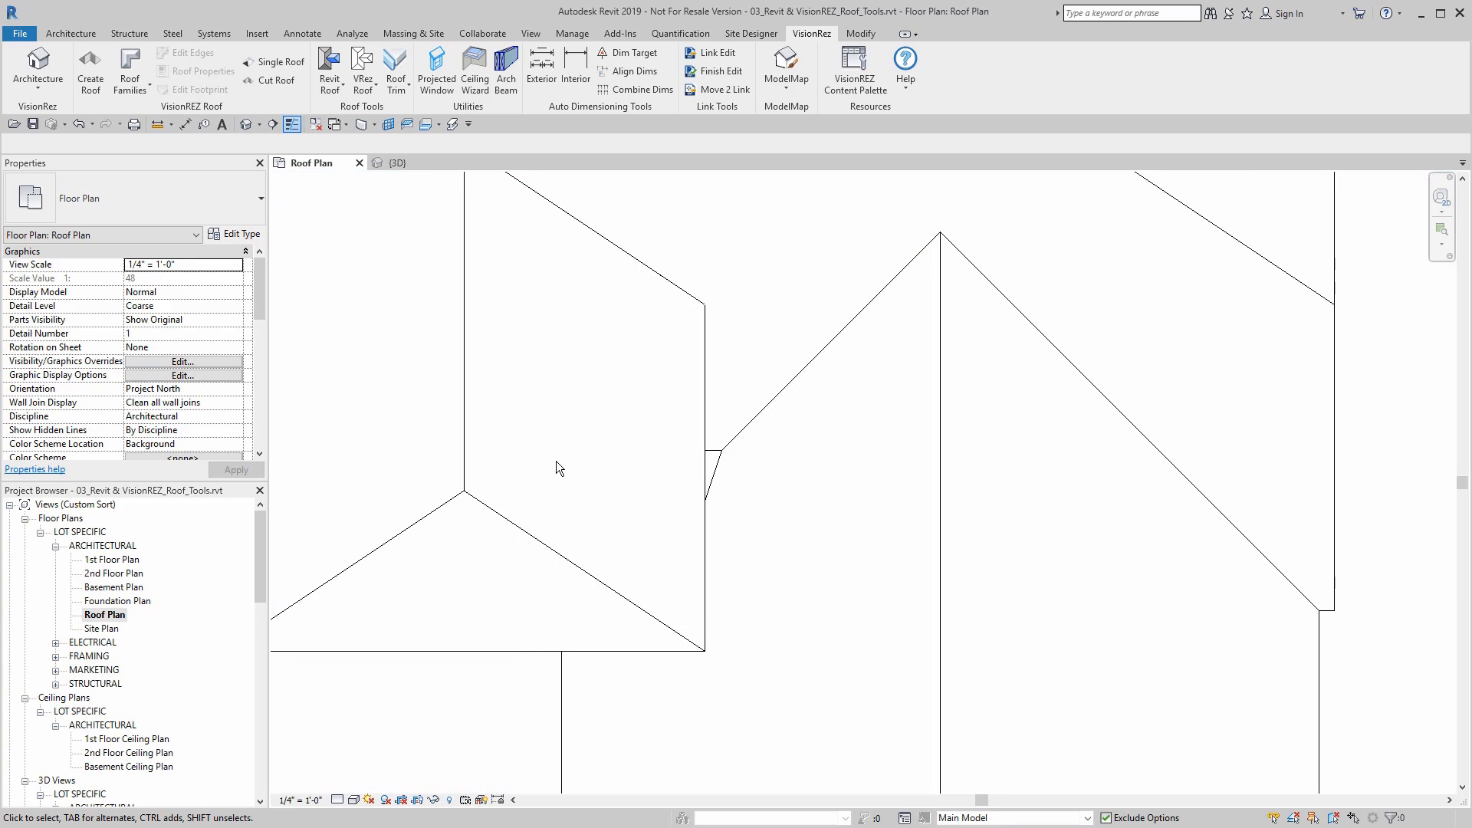
scroll(896, 436, down, 4)
middle_drag(895, 436, 743, 478)
scroll(743, 478, down, 1)
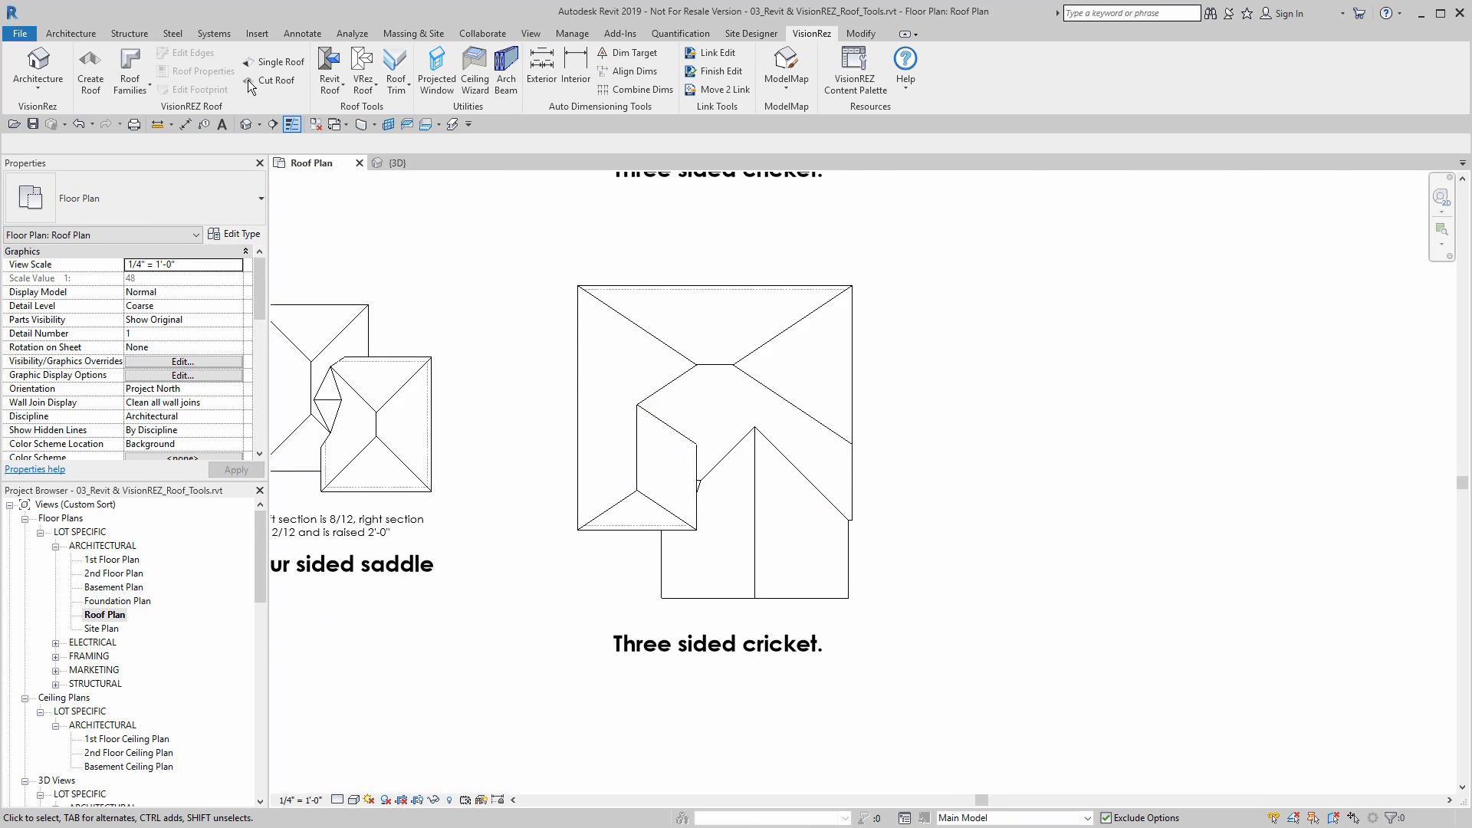
Step: Open the 3D view at the lower sample's new cricket and set the visual style to Hidden Line
click(246, 124)
mouse_move(875, 565)
shift+middle_down()
mouse_move(772, 509)
mouse_move(810, 499)
mouse_move(634, 607)
shift+middle_up()
scroll(633, 607, down, 2)
scroll(773, 499, up, 5)
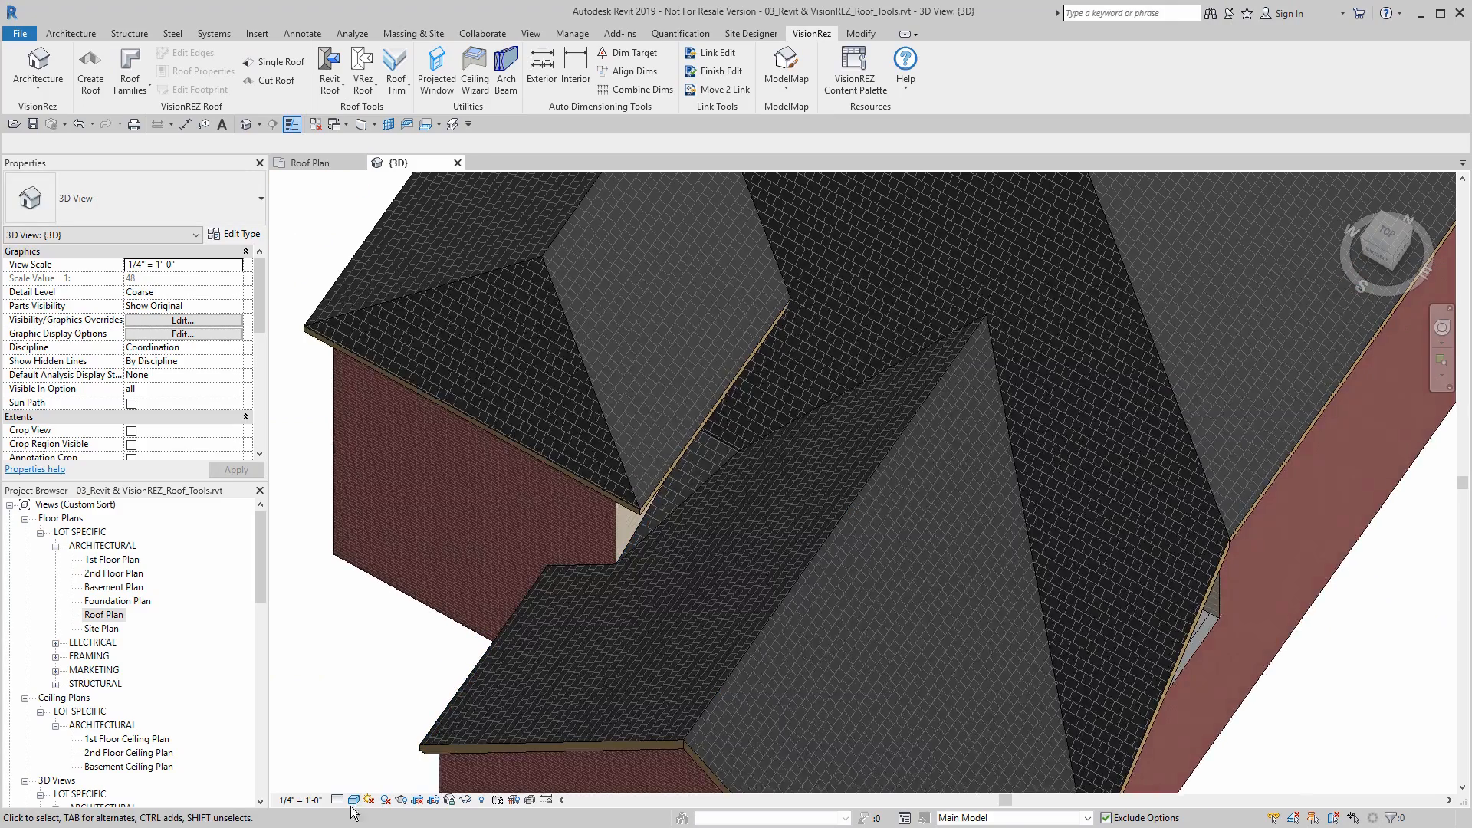
click(353, 801)
click(365, 725)
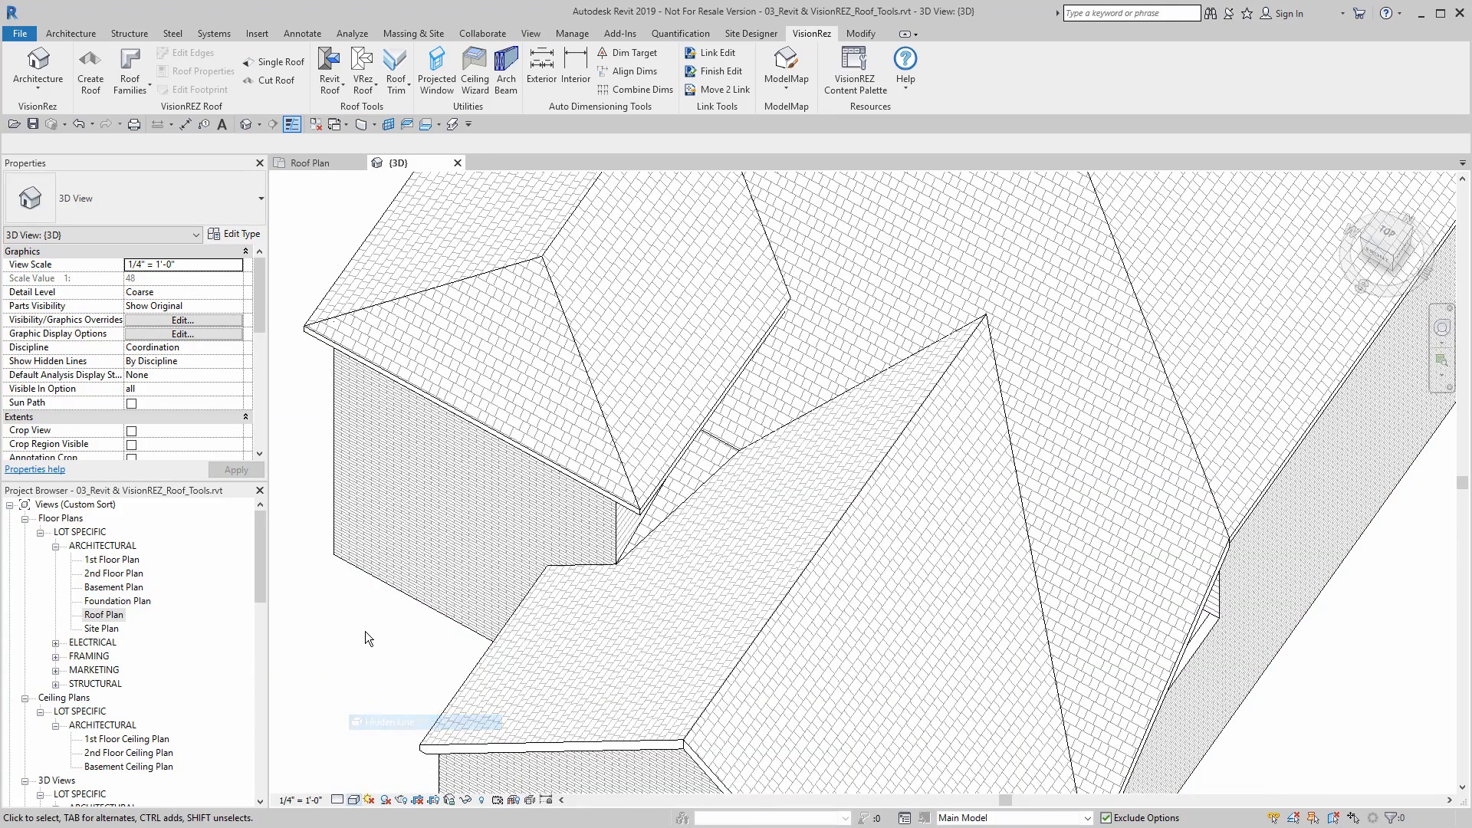
Step: Select the new cricket between the small hip and the gable roof to check it in 3D, and review all the roof samples
scroll(699, 477, up, 3)
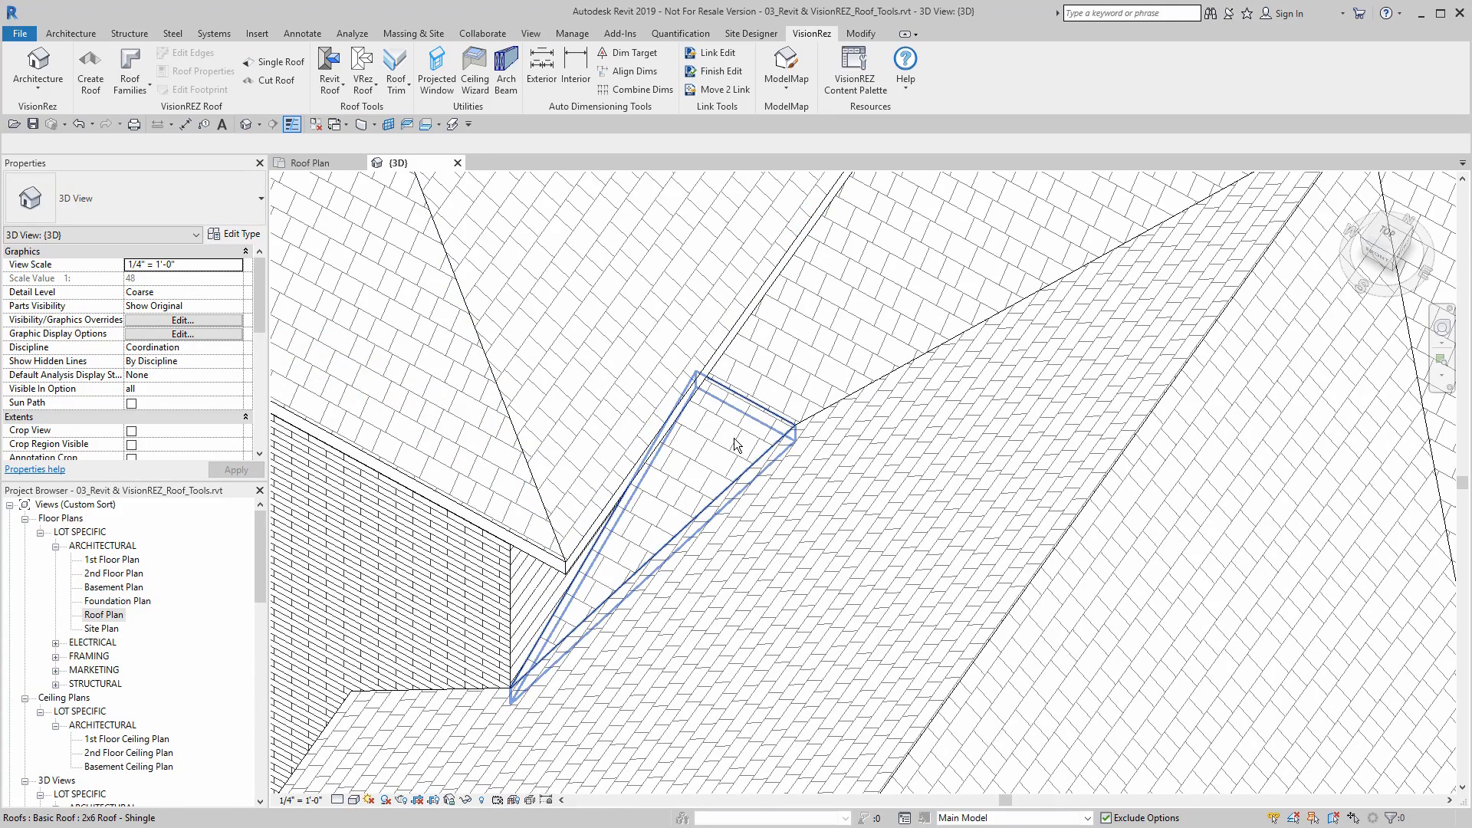
click(722, 431)
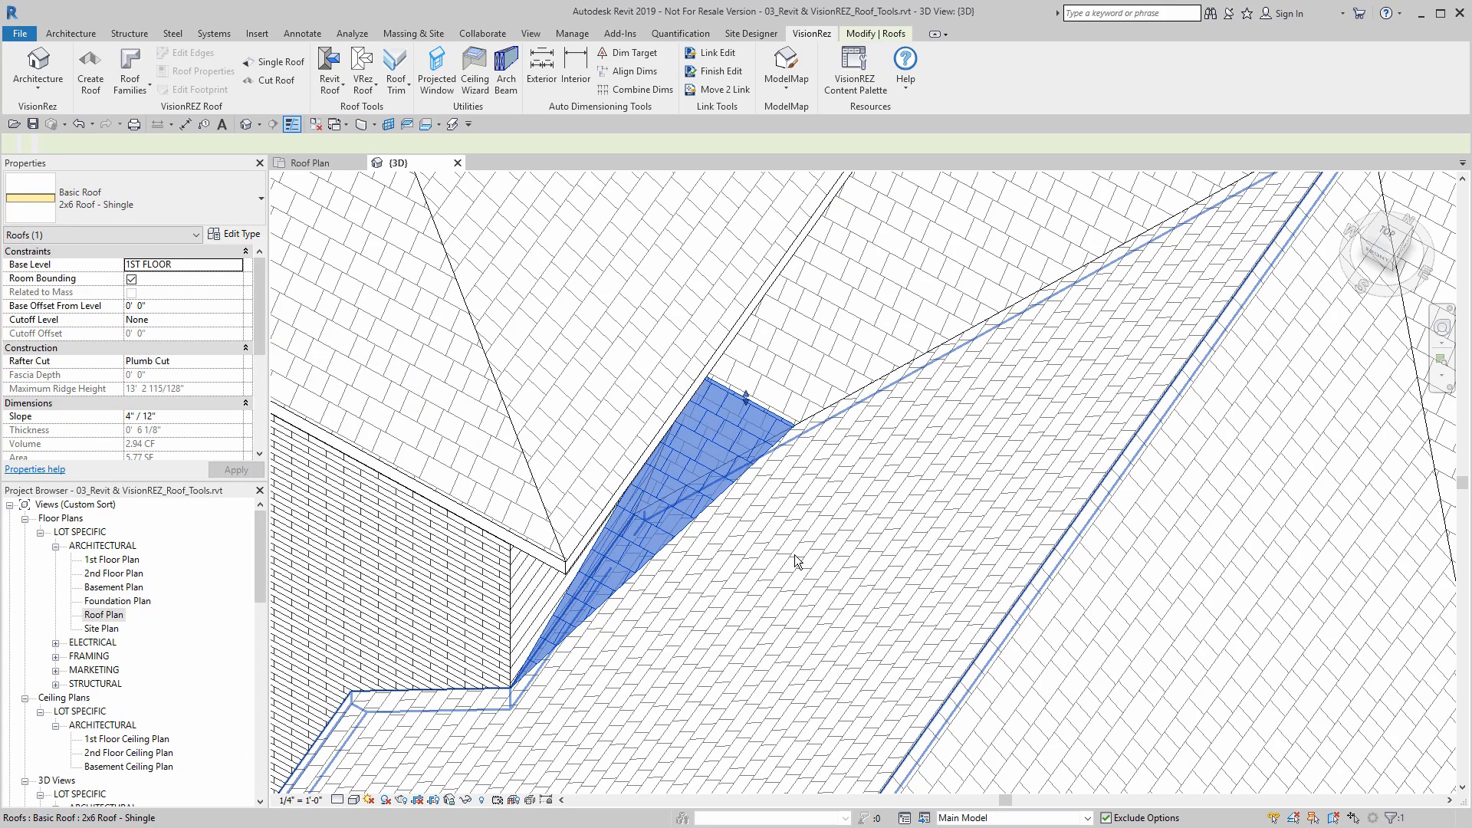
scroll(794, 554, down, 8)
middle_drag(789, 567, 795, 675)
scroll(759, 656, down, 1)
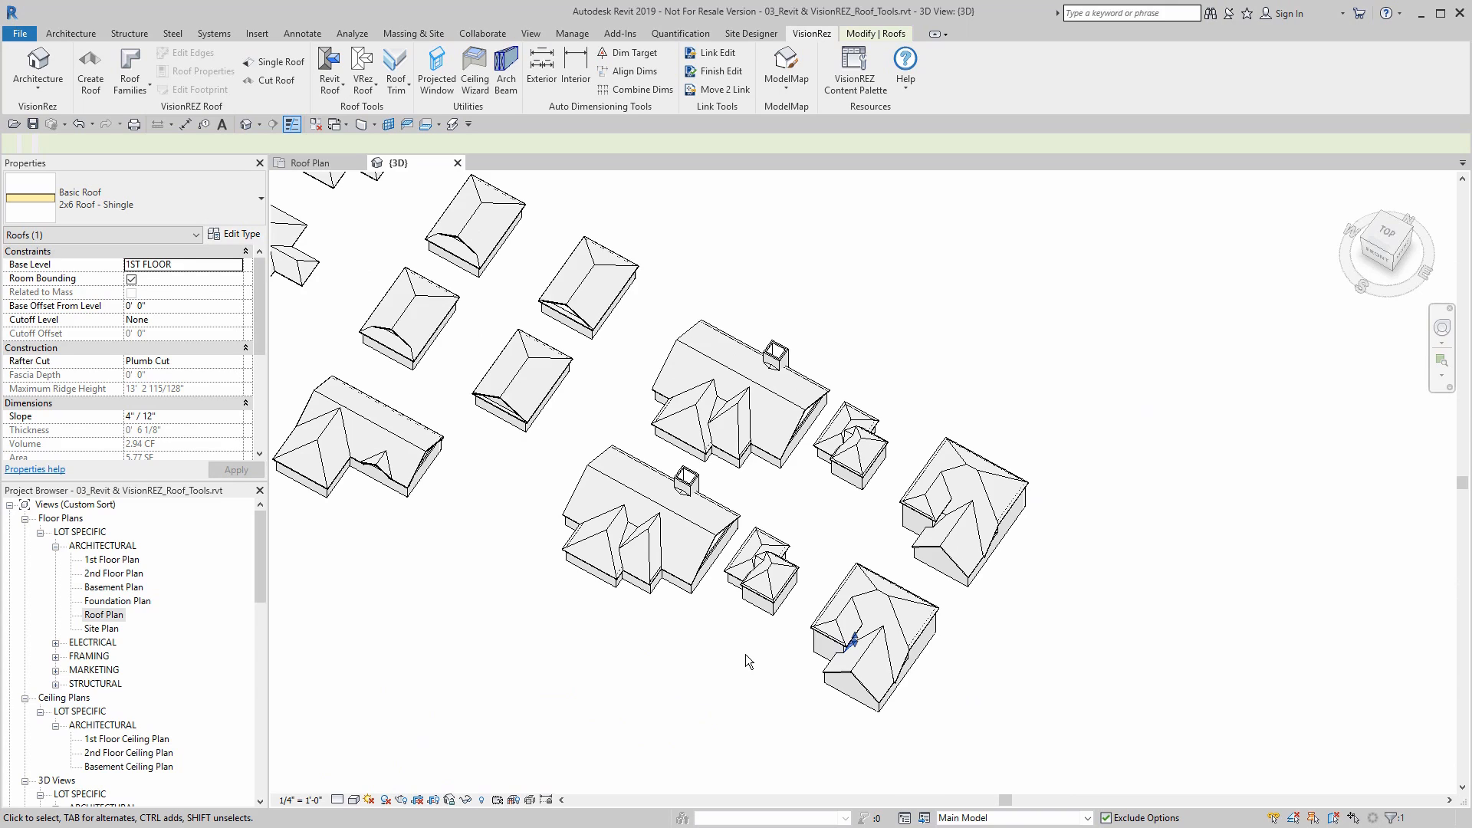